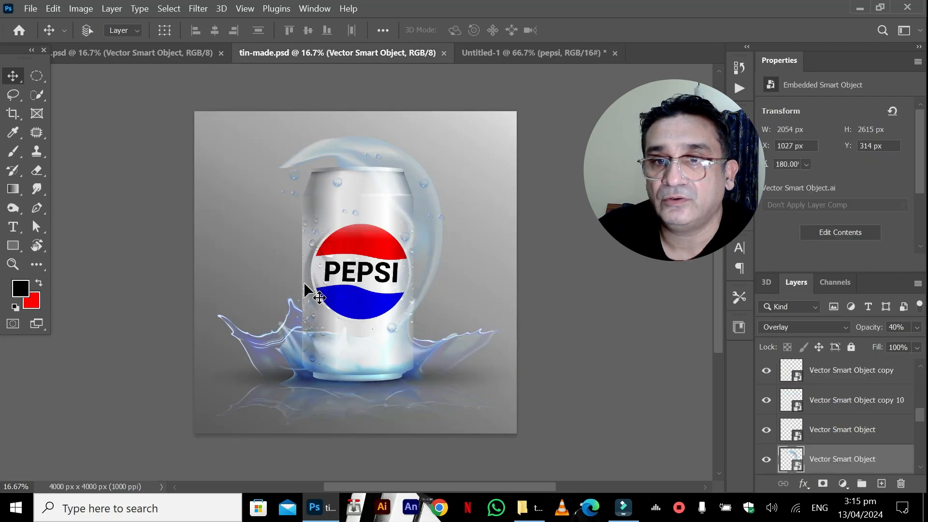
Look over the two Pepsi can documents and close the untitled Pepsi logo document without saving.
click(196, 53)
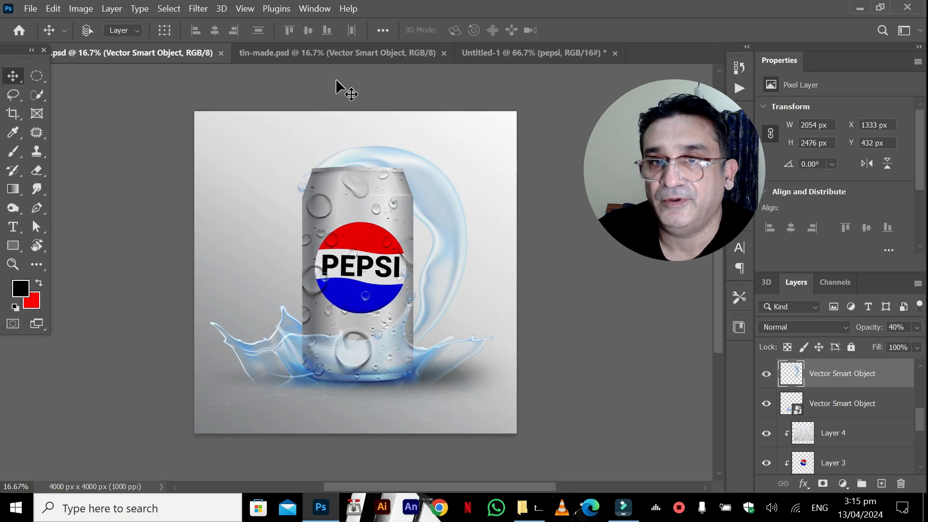
click(405, 56)
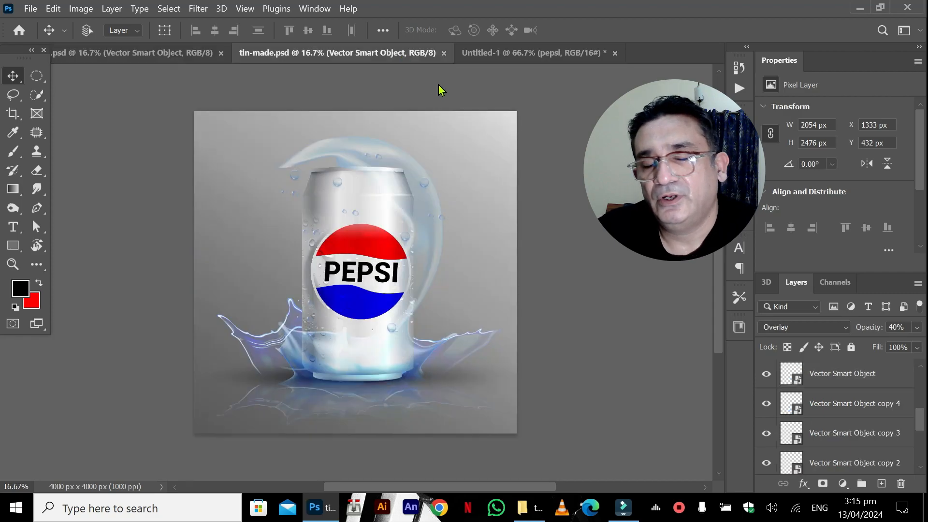
click(492, 56)
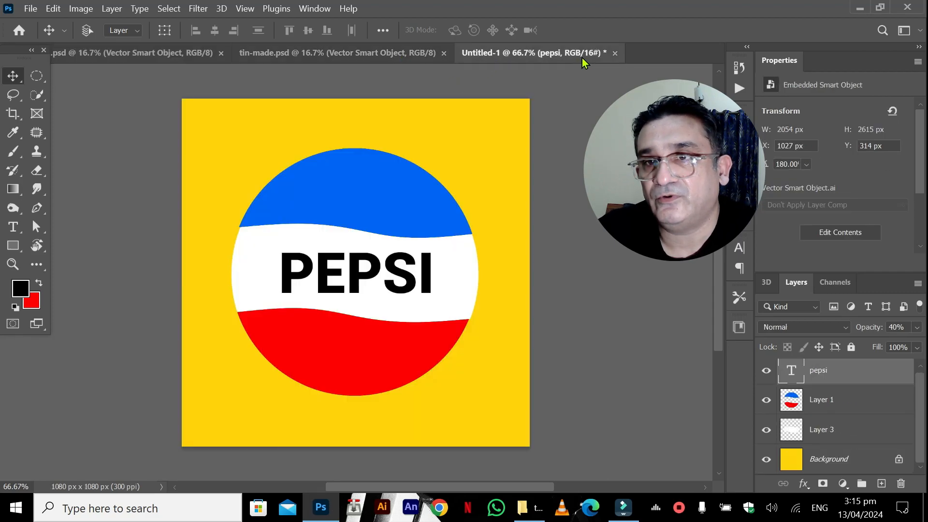
click(616, 53)
click(507, 207)
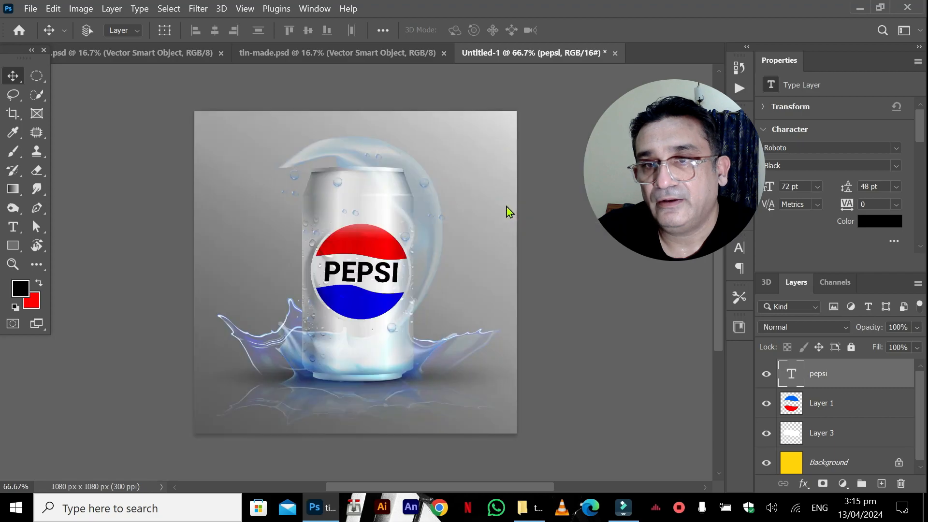
Create a new 1080 x 1080 px document in RGB Color, 16 bit, with a white background.
click(30, 8)
click(33, 23)
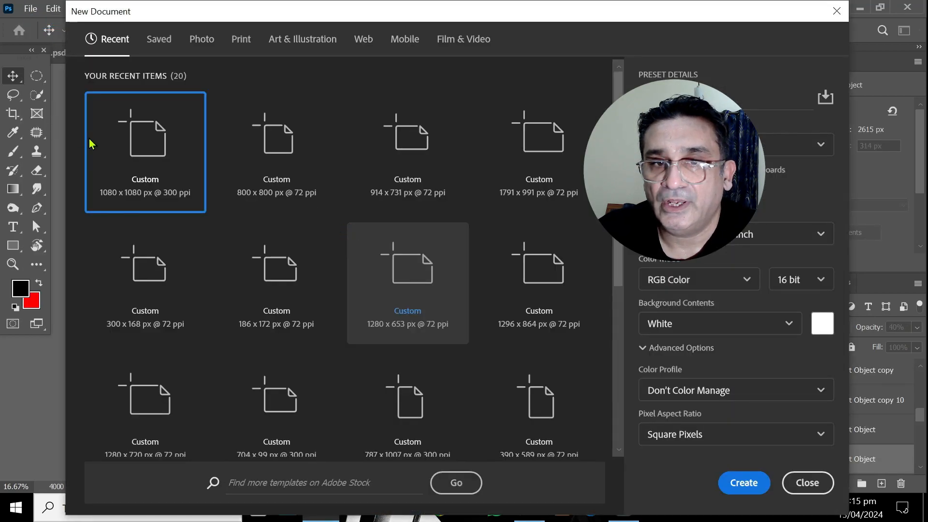
click(141, 166)
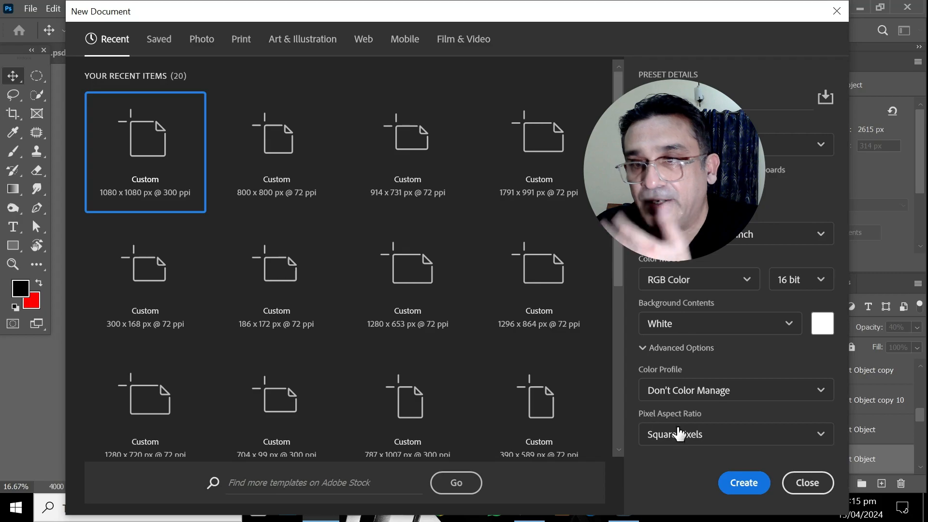
click(742, 481)
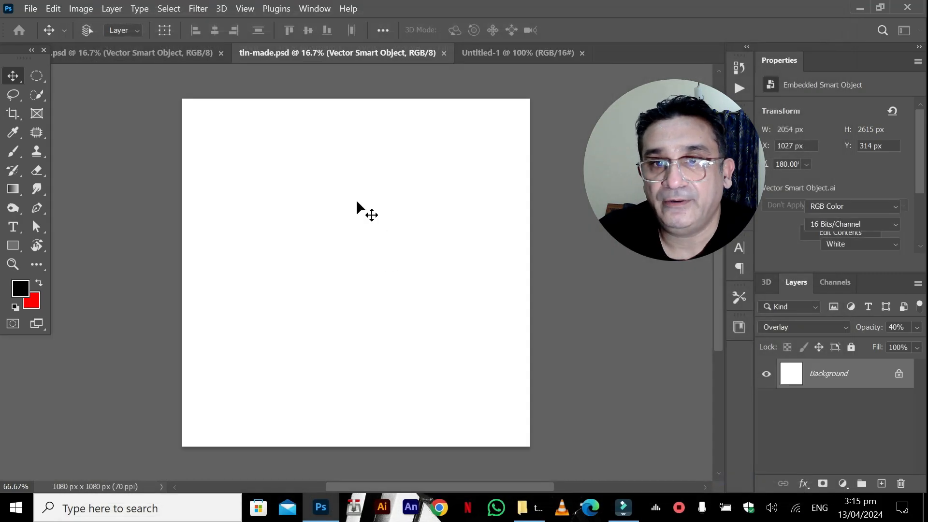
click(37, 76)
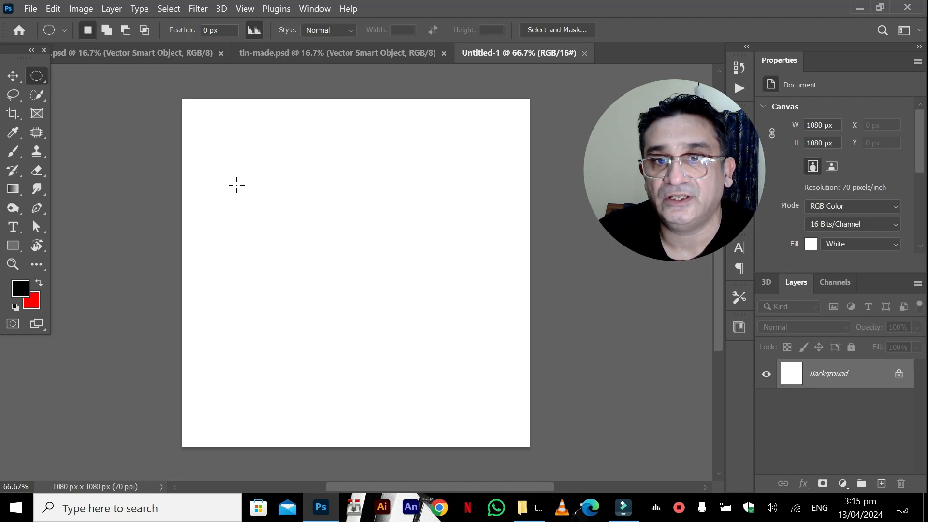
right_click(35, 81)
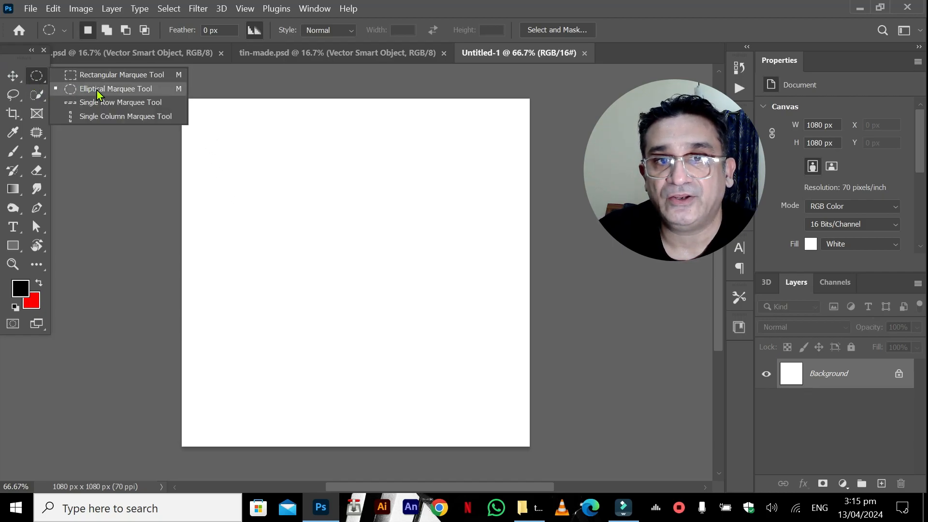
click(109, 102)
drag(232, 184, 356, 261)
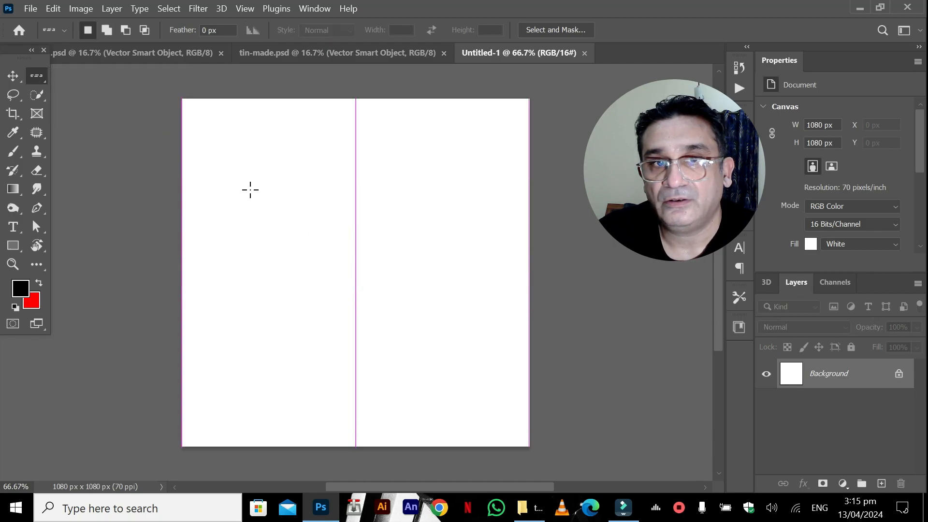
Add a new layer and make a circular elliptical-marquee selection about 756 px in diameter around the canvas centre.
right_click(38, 82)
click(68, 90)
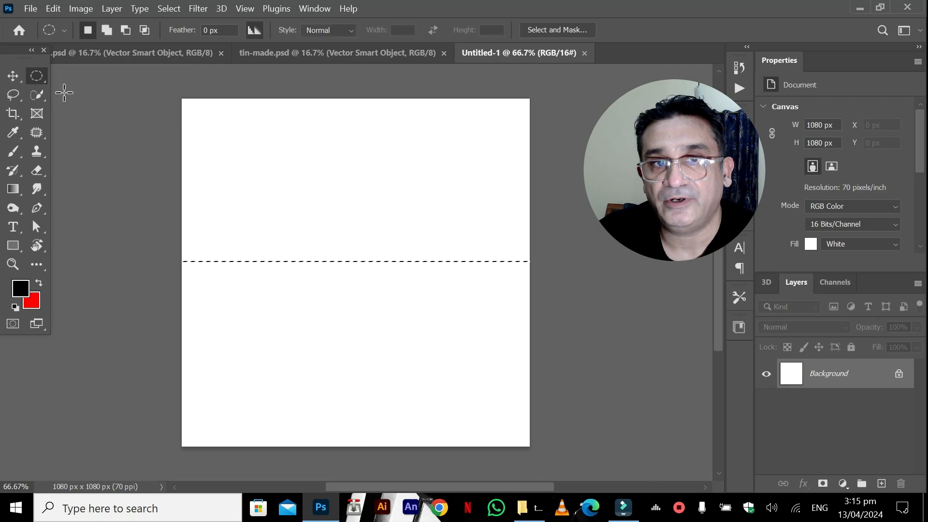
click(149, 150)
click(882, 483)
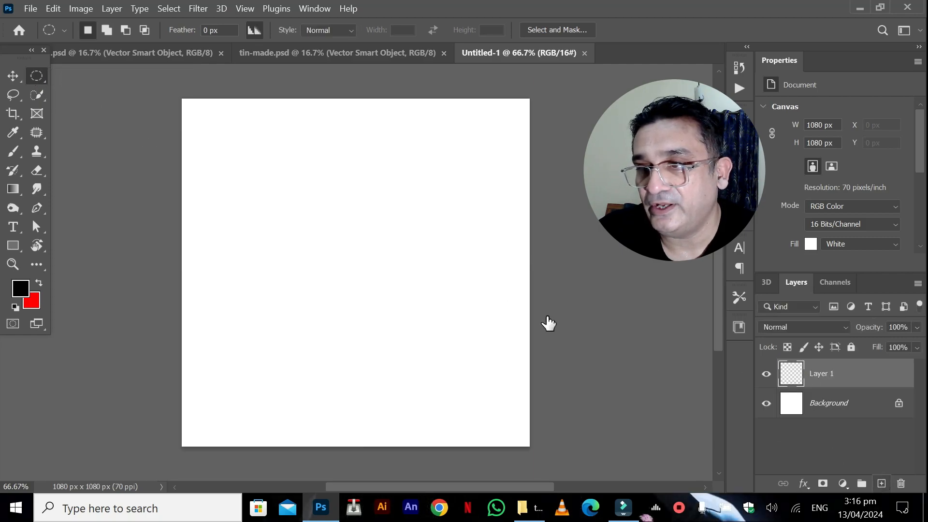
drag(263, 181, 535, 425)
drag(380, 286, 349, 256)
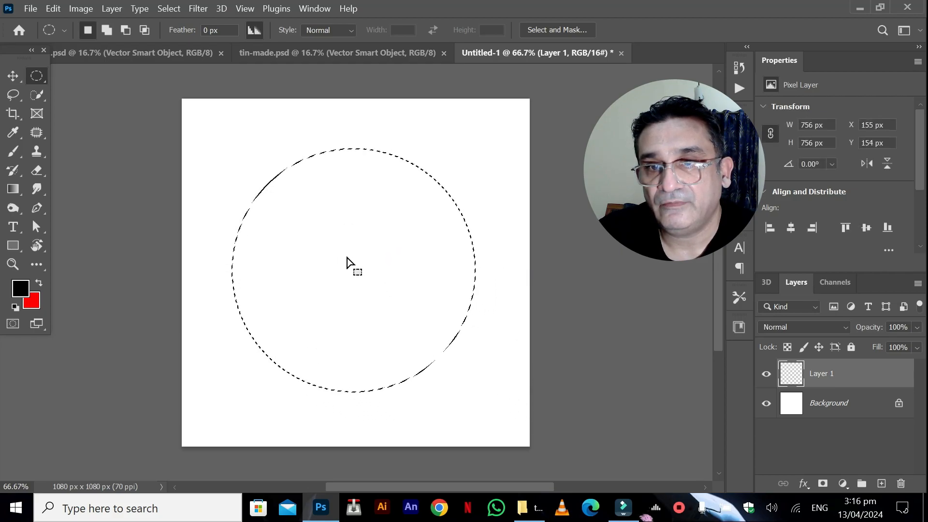
Fill the circular selection with the red background color ff0000 and deselect.
click(32, 302)
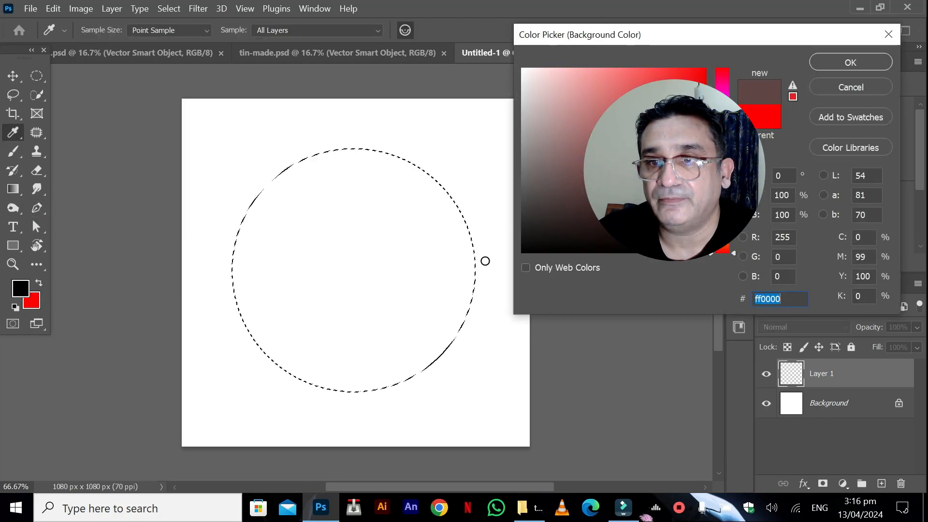
click(523, 252)
click(772, 118)
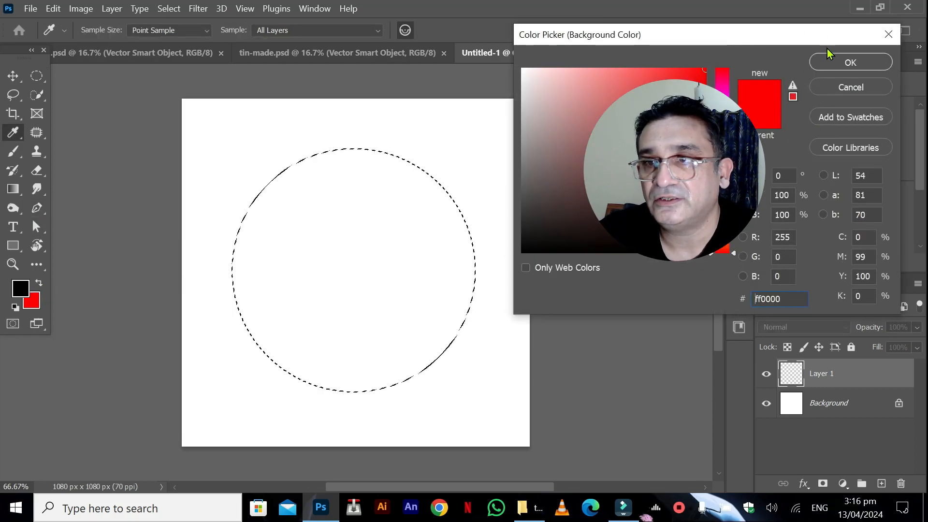
click(834, 62)
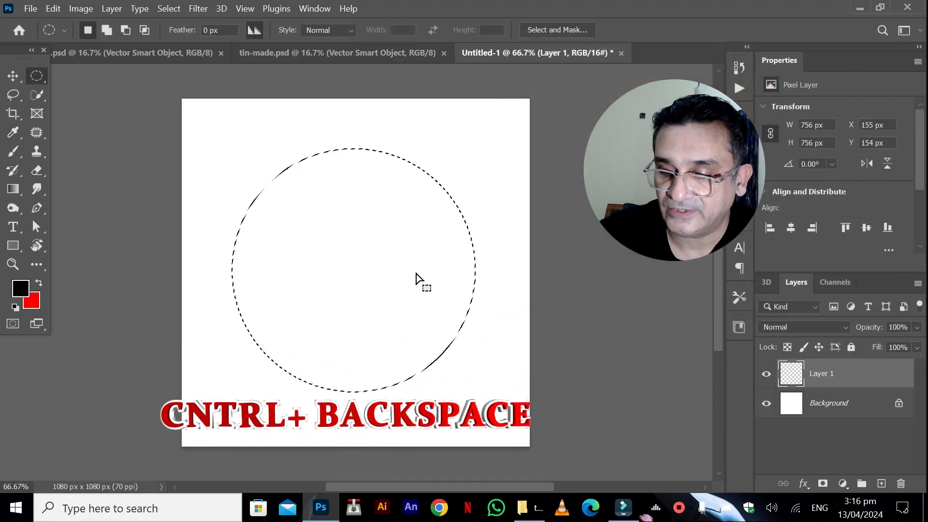
key(ctrl+BackSpace)
key(ctrl+d)
On a new layer, draw a black rectangle about 873 x 228 px across the middle of the red circle.
click(882, 484)
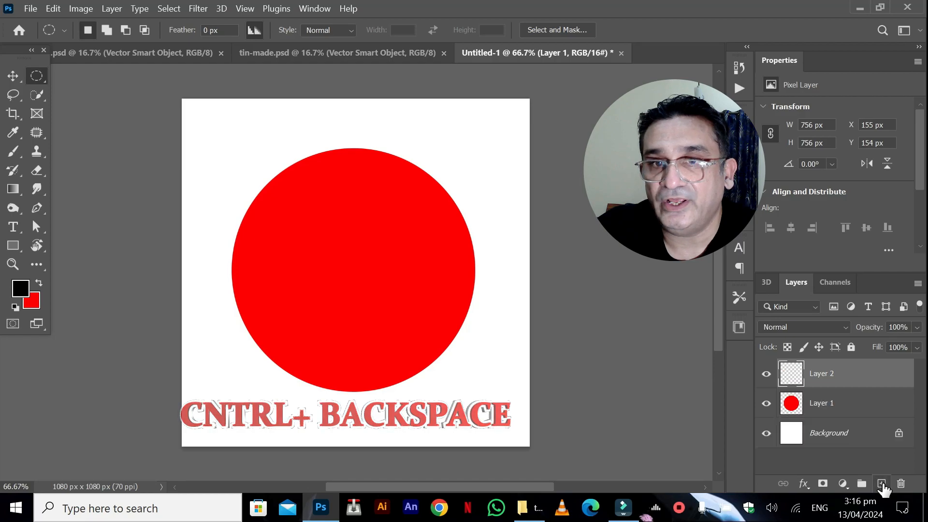
click(14, 245)
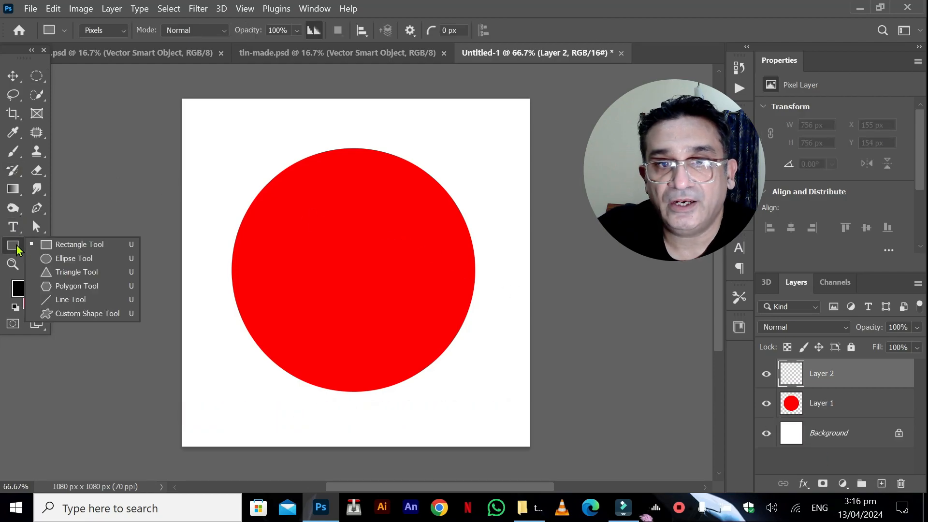
click(66, 244)
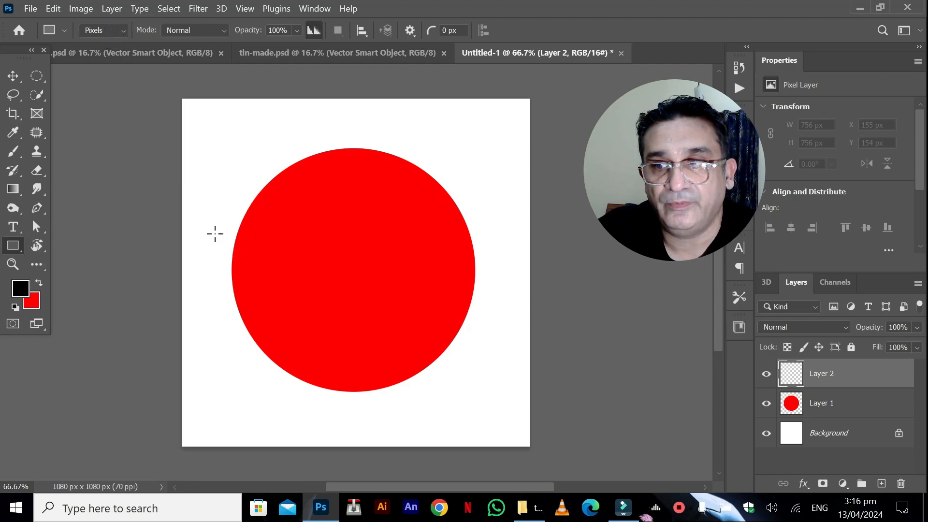
drag(213, 230, 495, 304)
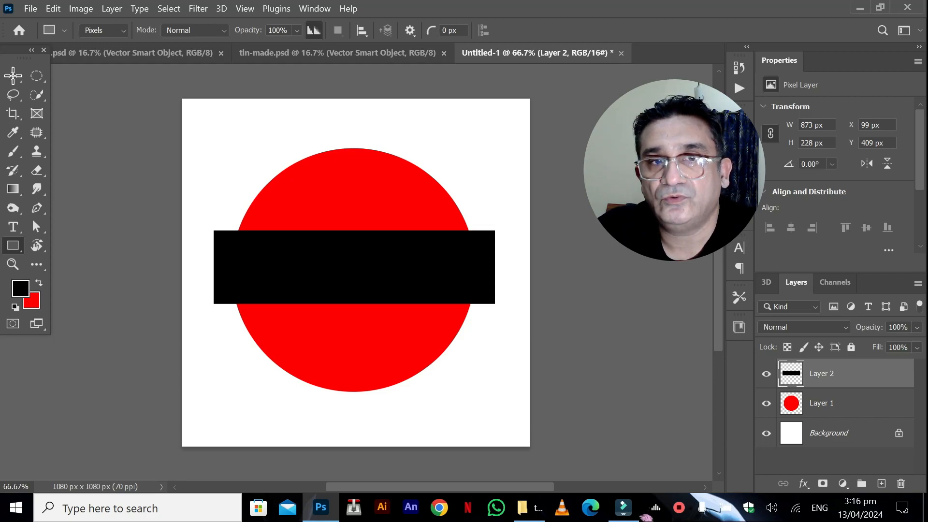
Apply the Twirl distort filter to the black rectangle with an angle of 20°.
key(v)
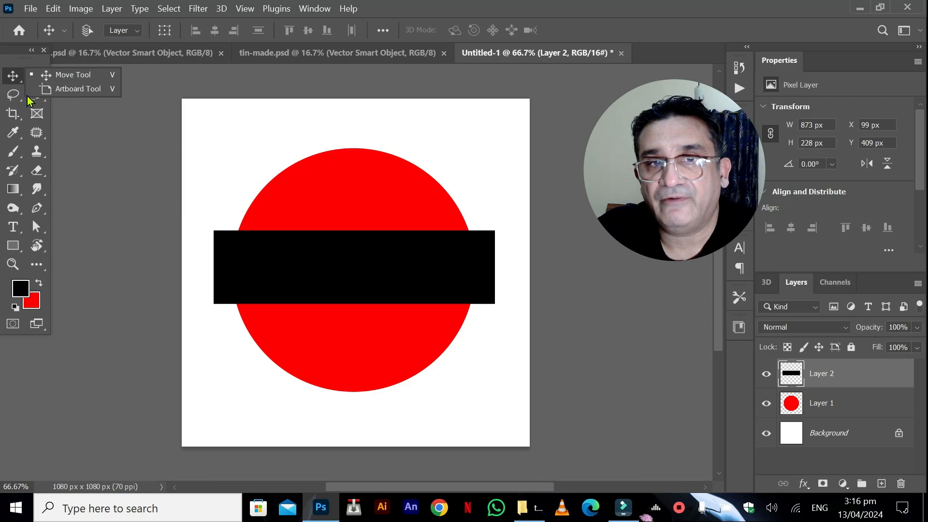
click(207, 9)
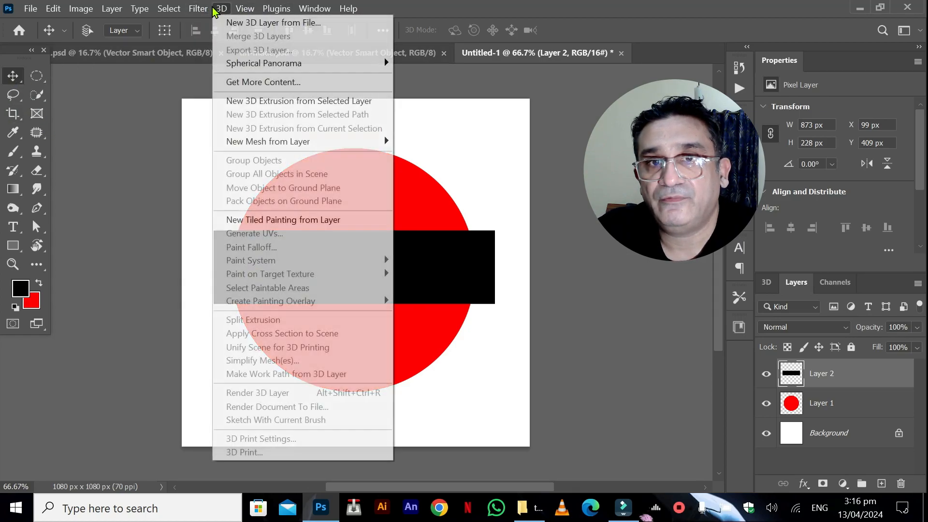
mouse_move(261, 223)
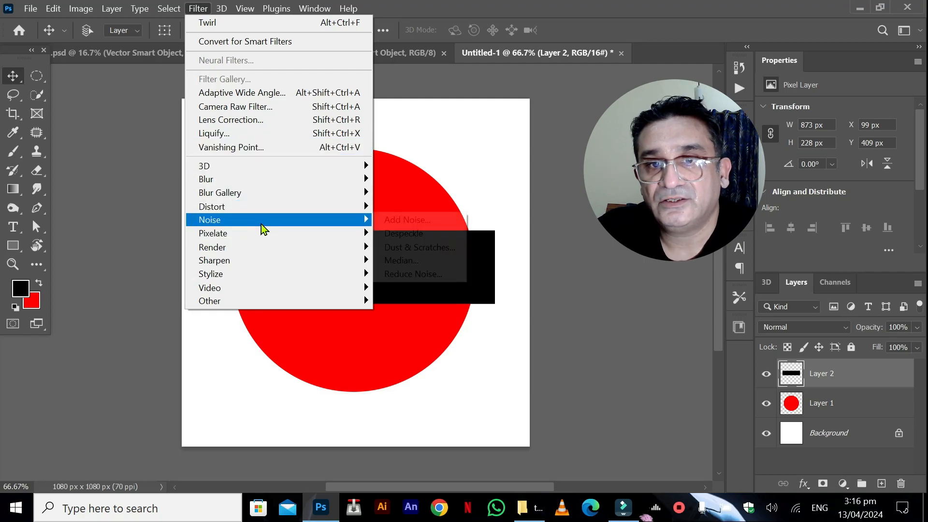
mouse_move(280, 207)
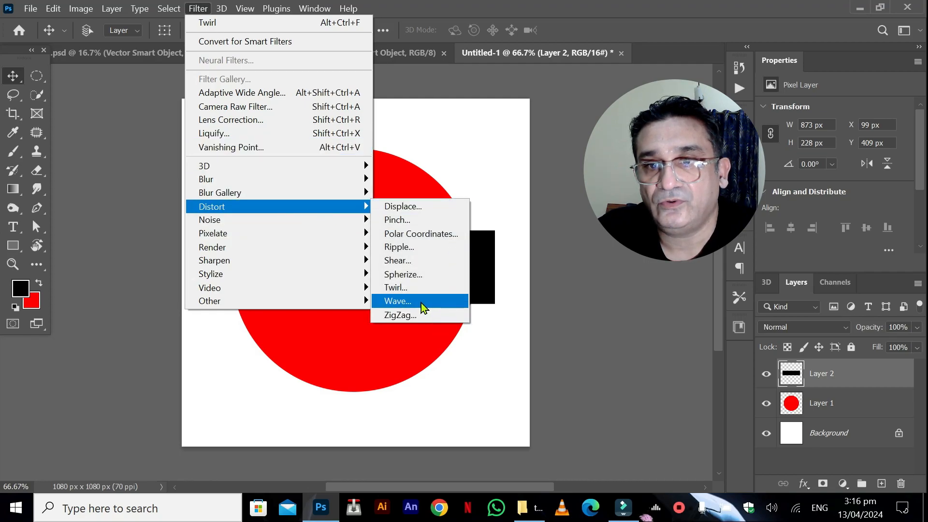
click(396, 288)
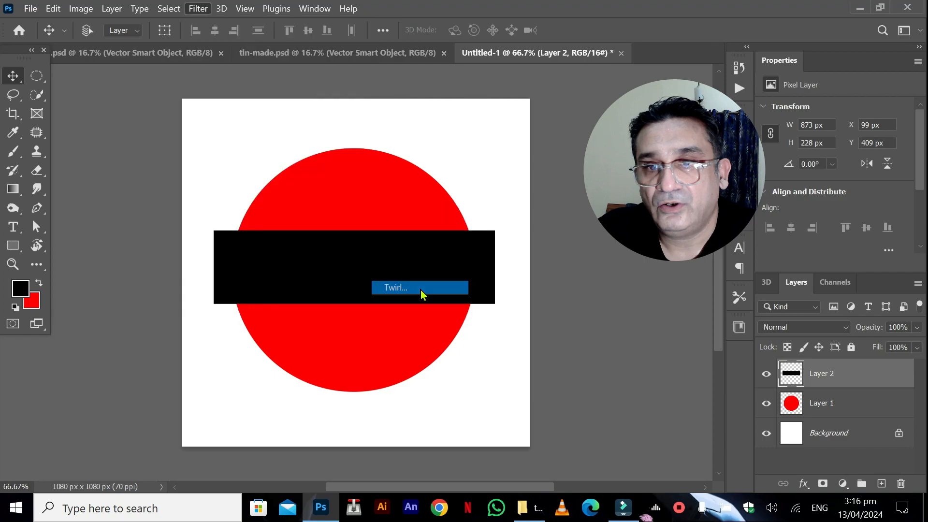
drag(706, 308, 703, 308)
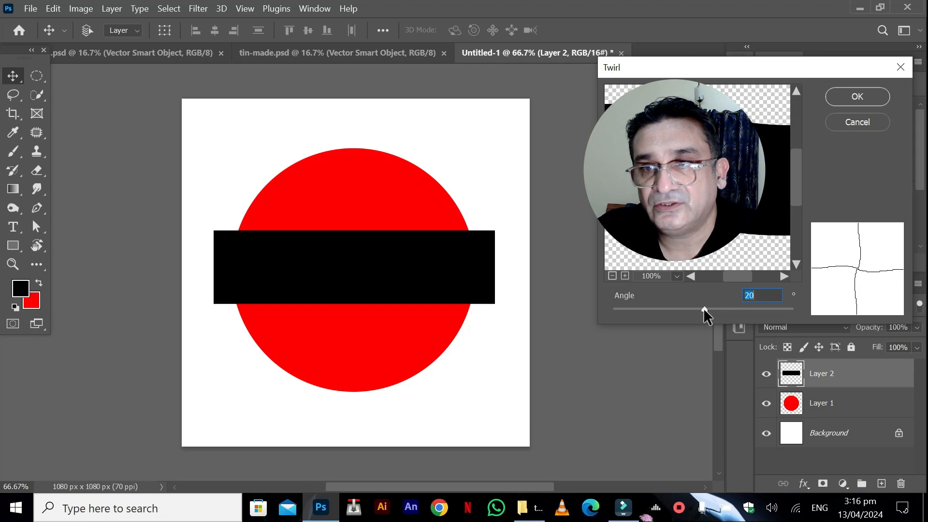
click(846, 97)
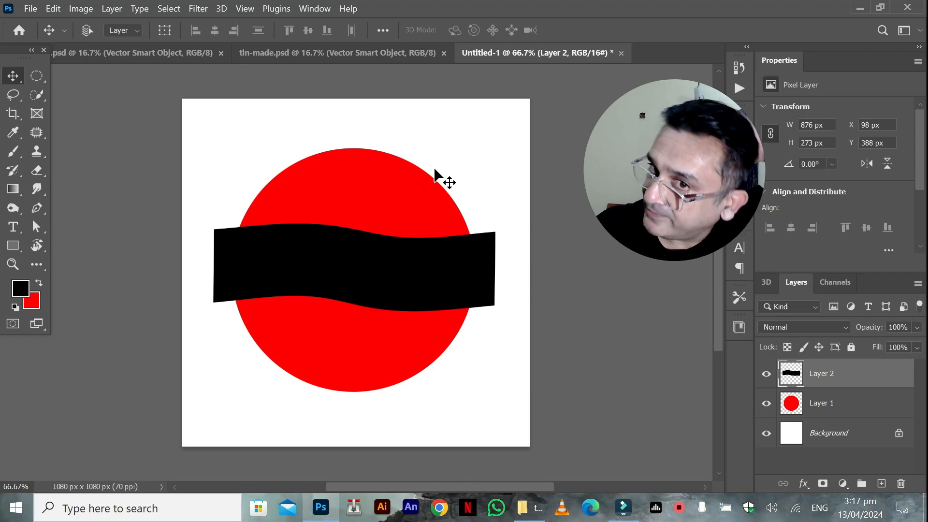
Cut the part of the wavy black band inside the circle onto its own layer and delete the layer holding the leftover ends.
click(790, 409)
drag(789, 411, 791, 407)
ctrl+click(791, 407)
click(790, 373)
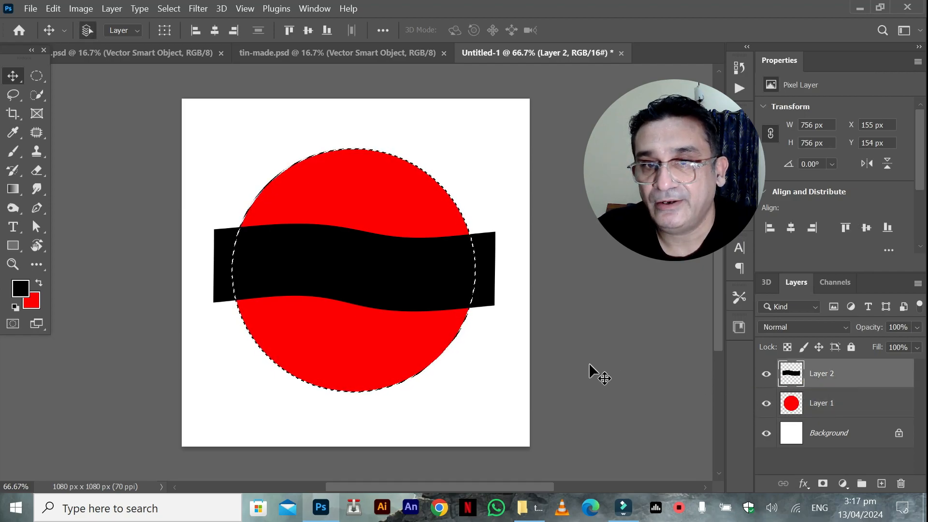
key(ctrl+shift+j)
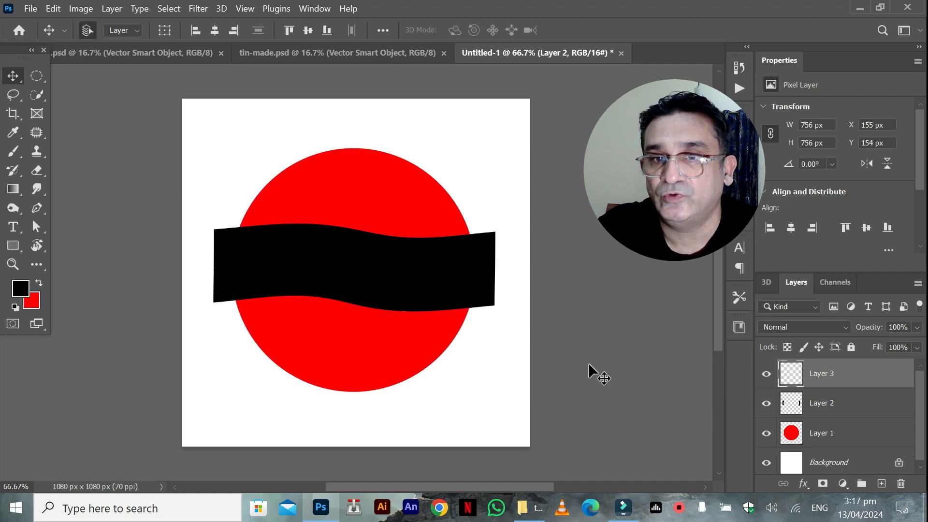
drag(788, 411, 901, 483)
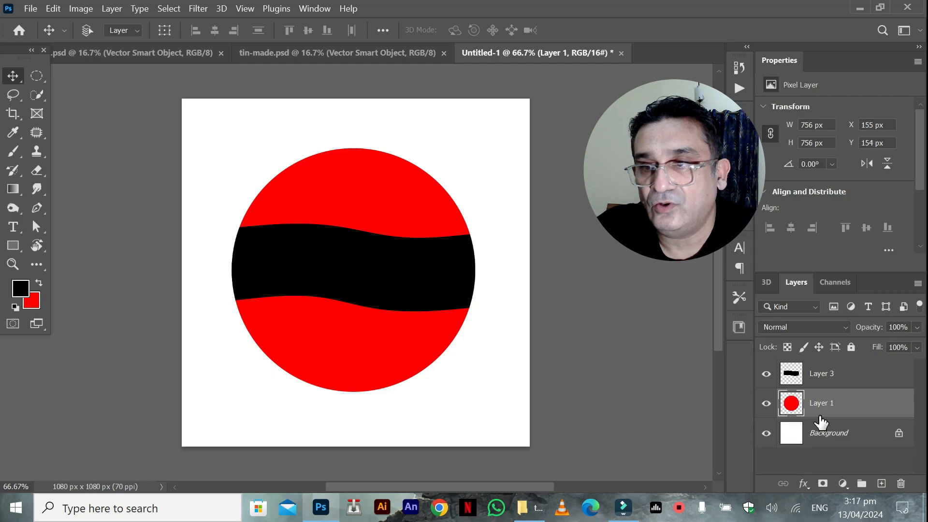
Delete the wavy band's area from the red circle on Layer 1 and deselect, leaving the black band layer visible.
click(793, 380)
drag(773, 378, 795, 378)
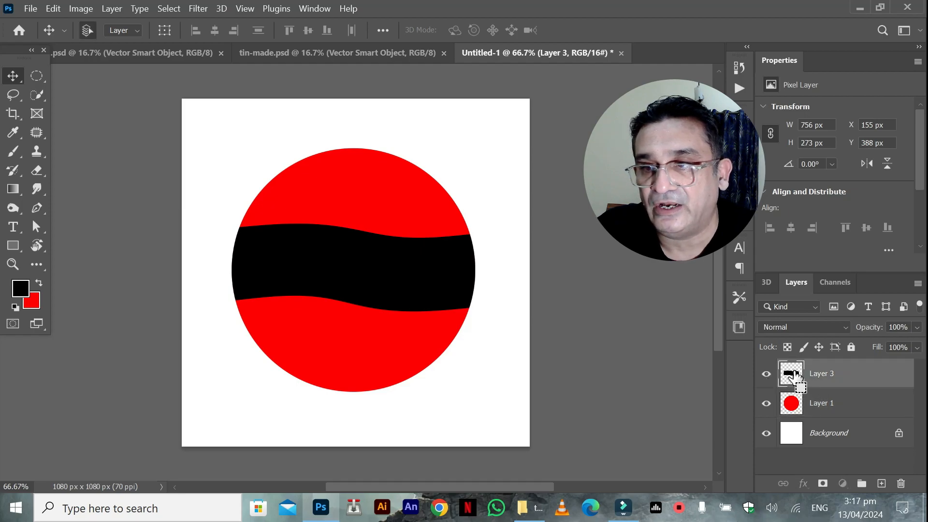
ctrl+click(795, 377)
click(766, 374)
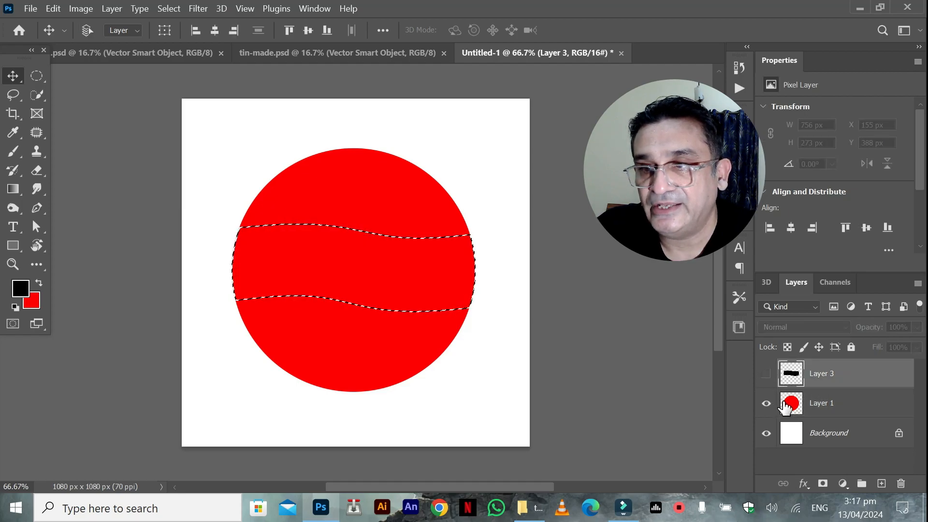
click(787, 406)
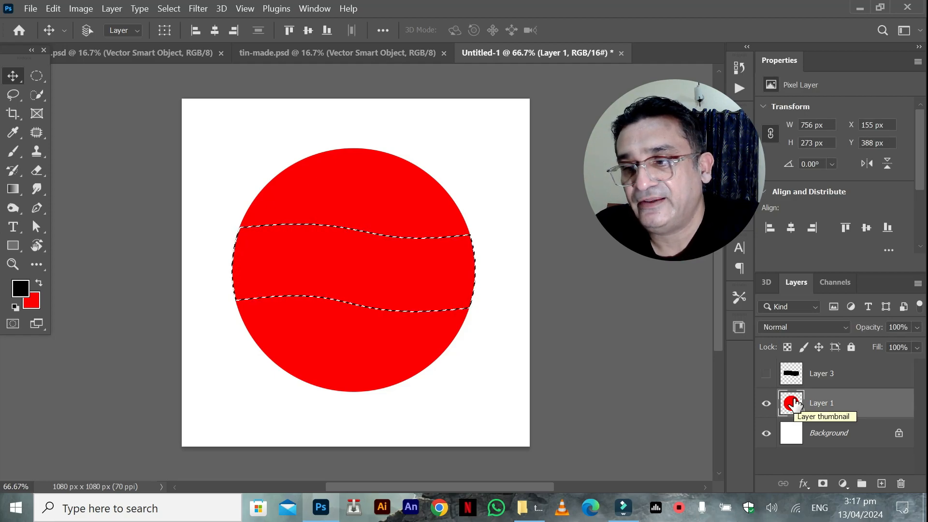
key(Delete)
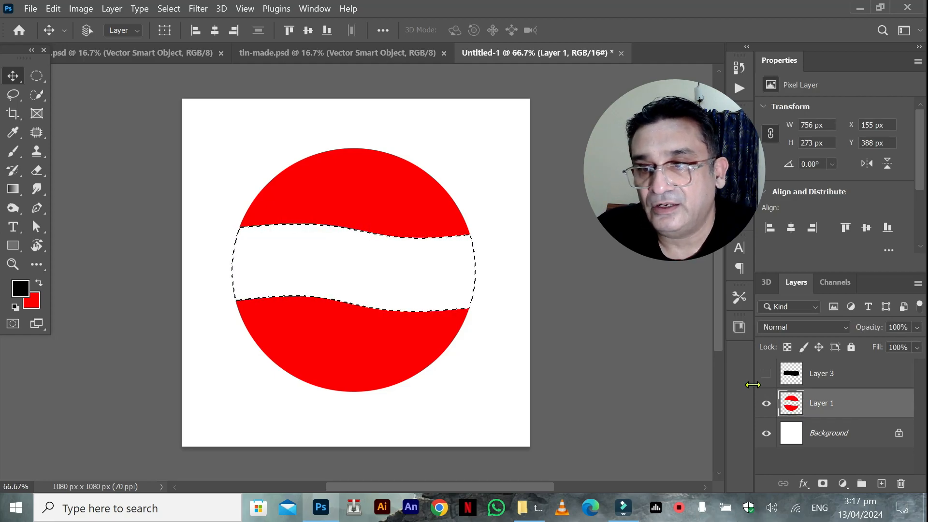
key(alt+BackSpace)
key(m)
key(ctrl+d)
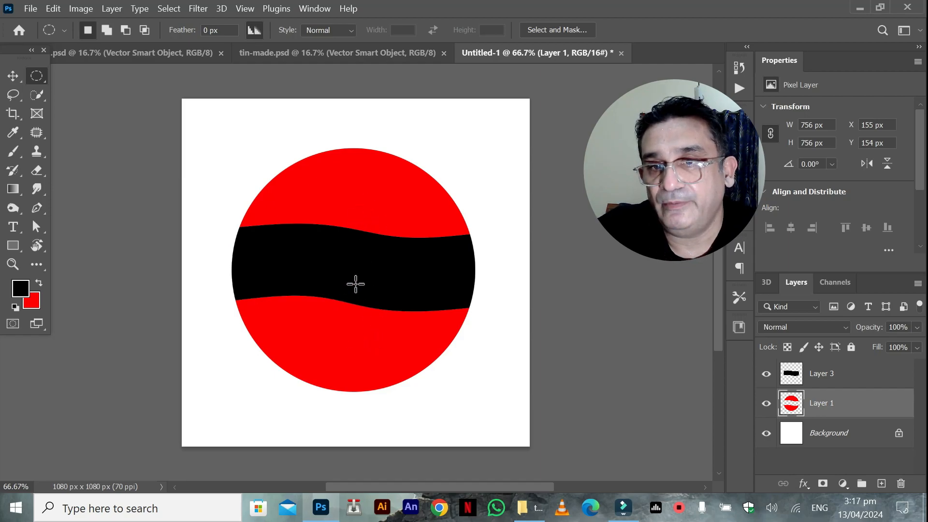
Move Layer 3 with the black band below Layer 1 and fill the Background layer with yellow.
drag(804, 384, 784, 414)
click(791, 435)
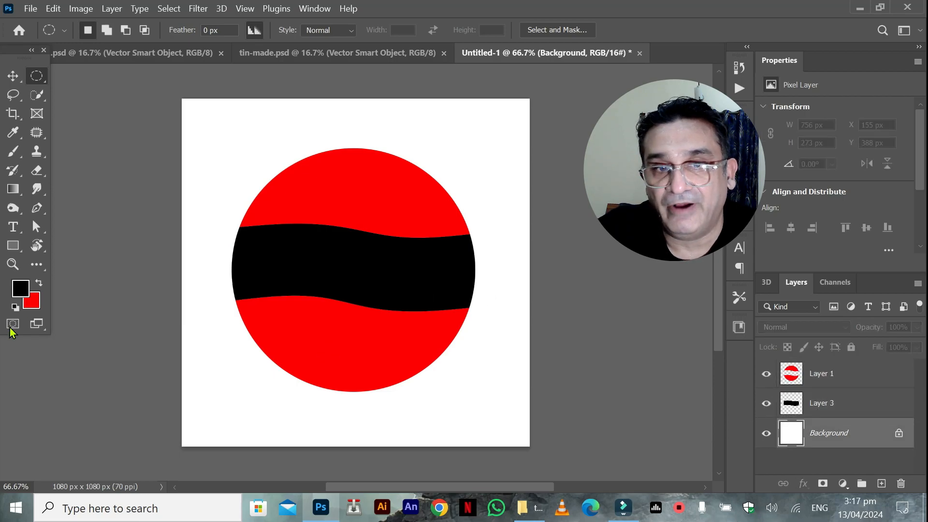
click(32, 303)
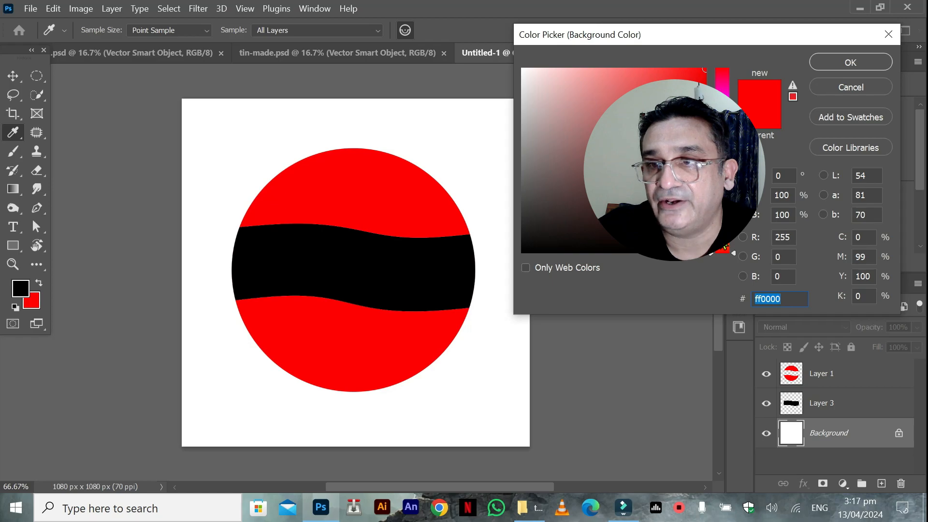
drag(720, 242, 721, 224)
drag(684, 170, 727, 64)
click(821, 63)
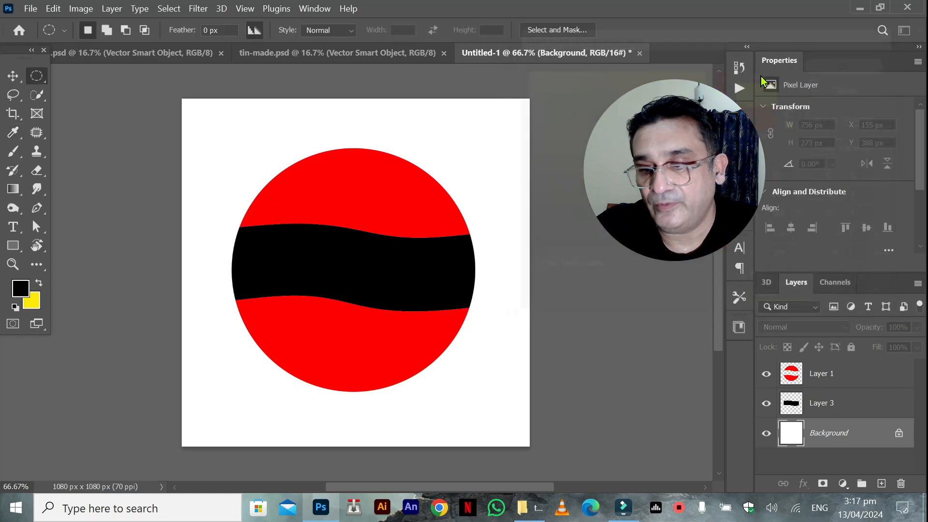
key(ctrl+BackSpace)
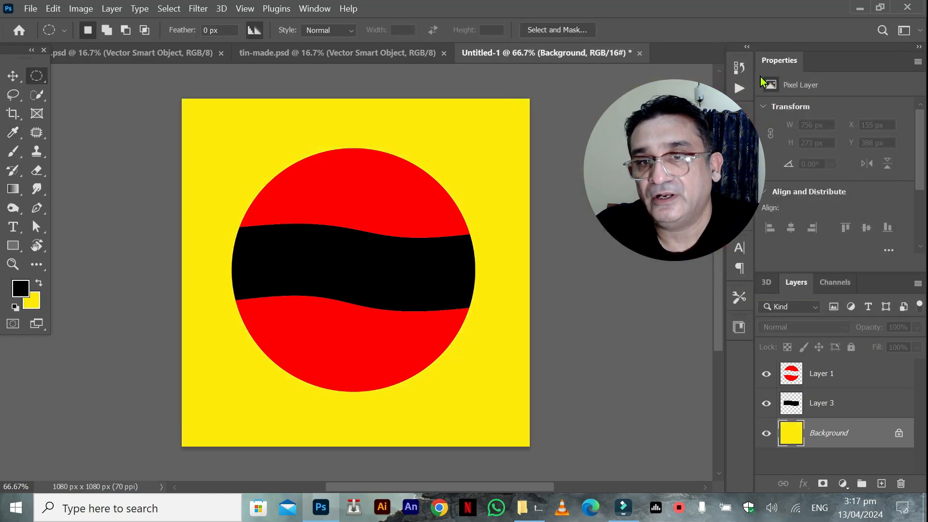
Select the wavy band's outline on Layer 3, fill it with white (ffffff) and deselect.
drag(791, 404, 791, 410)
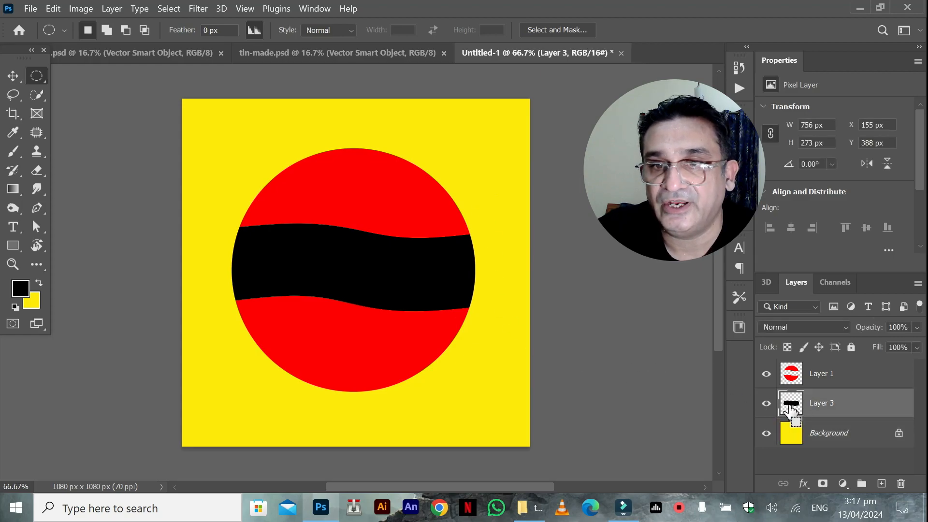
click(32, 301)
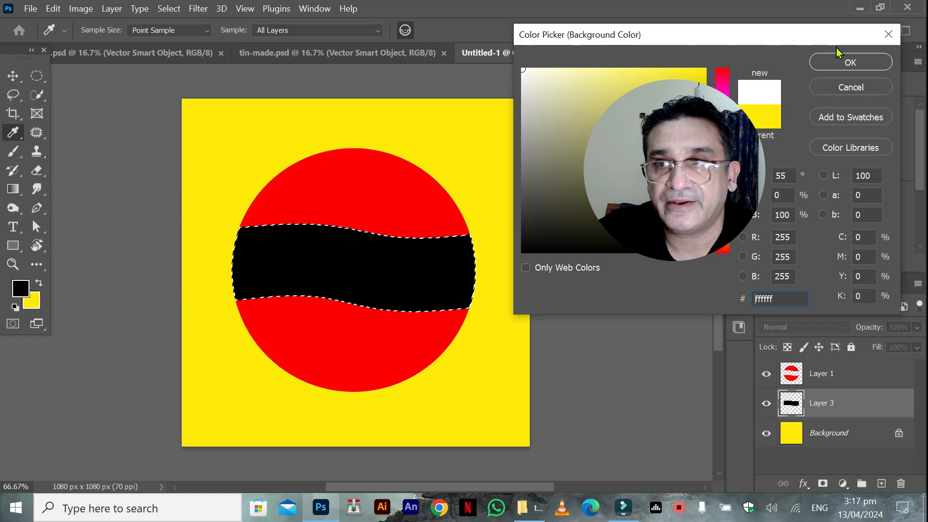
click(843, 62)
key(ctrl+BackSpace)
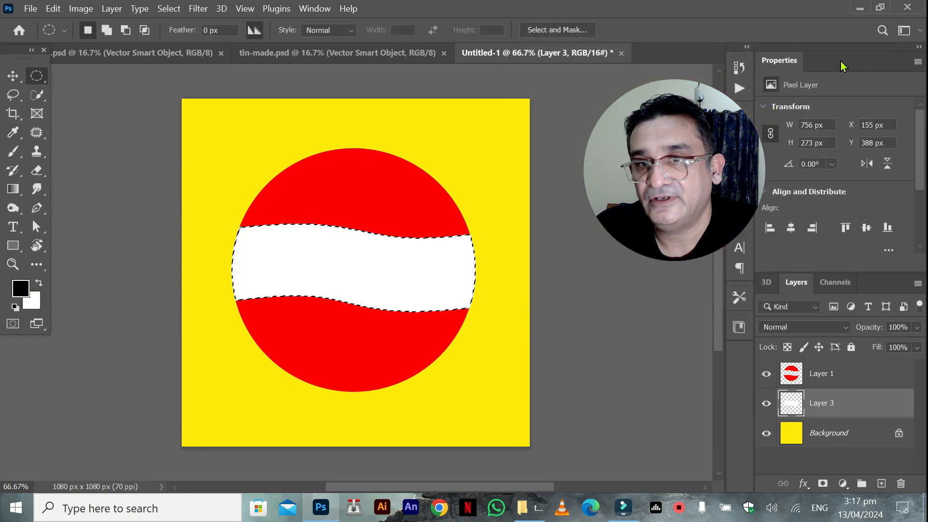
key(ctrl+d)
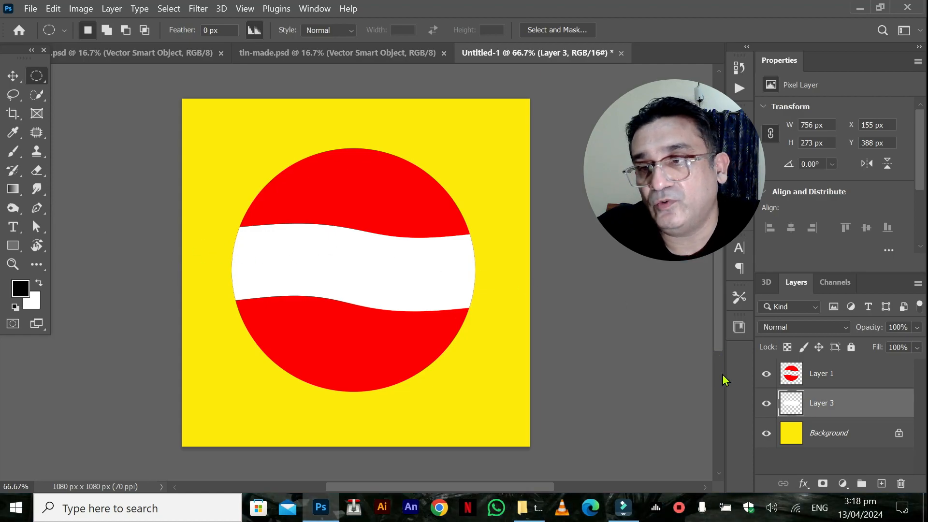
Hide Layer 3, quick-select the upper red segment of the circle on Layer 1 and fill it with blue (0048ff).
click(767, 404)
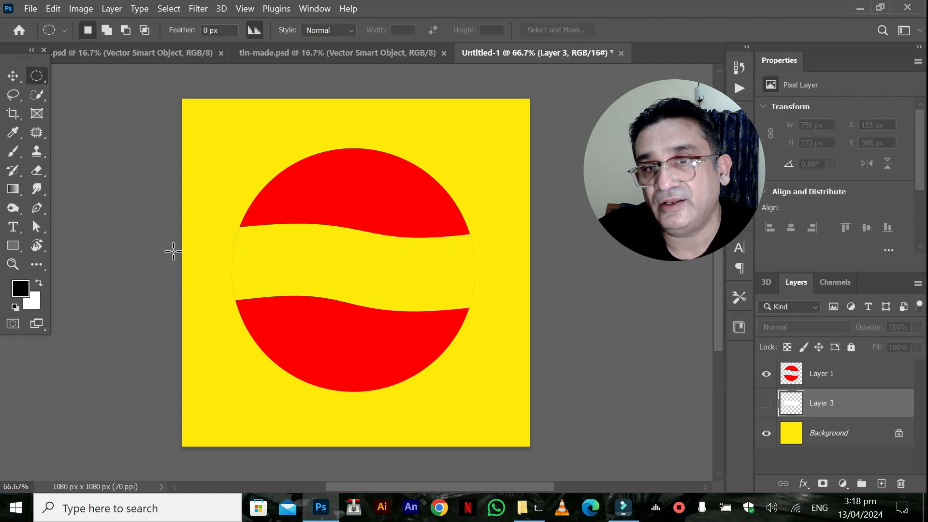
click(784, 373)
click(37, 95)
click(366, 192)
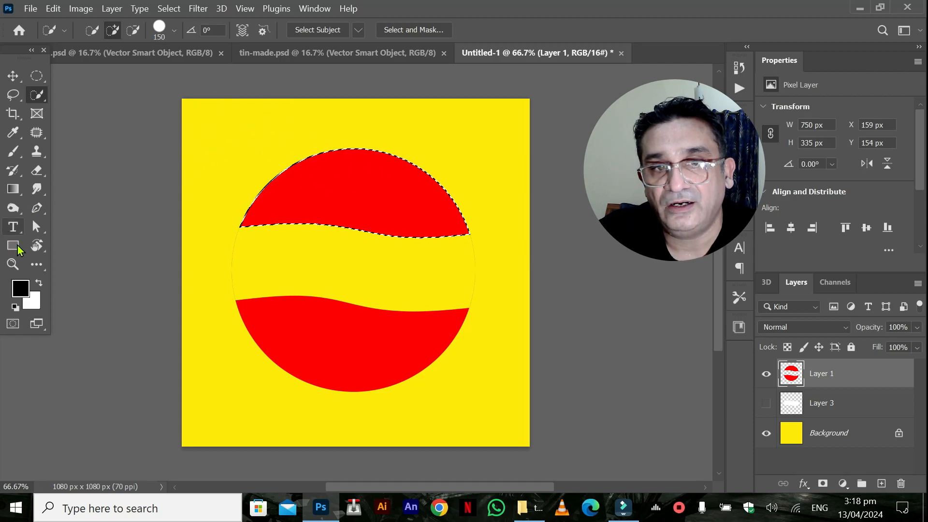
click(28, 296)
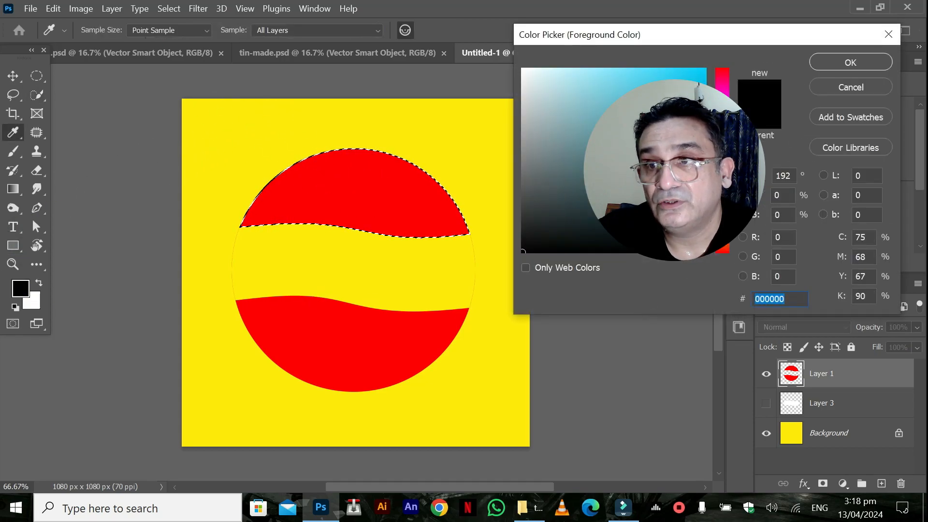
click(705, 70)
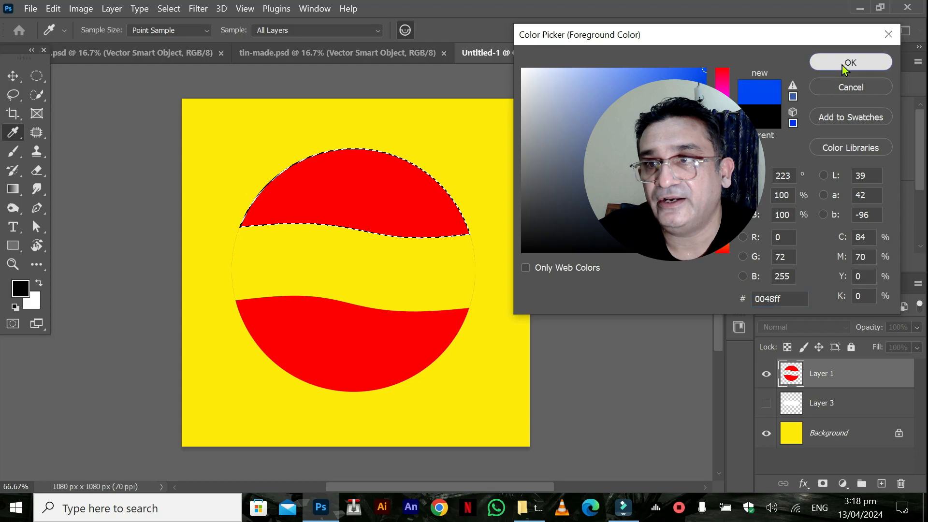
click(842, 65)
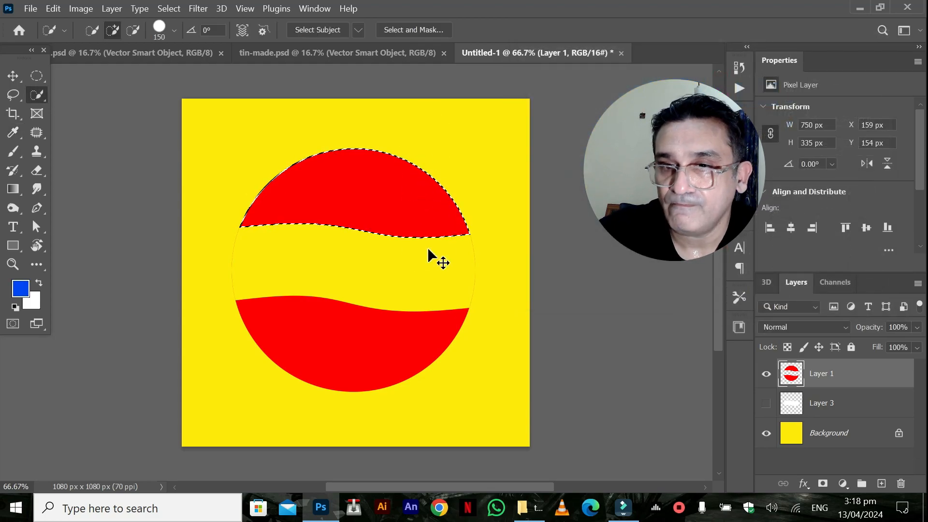
key(ctrl+BackSpace)
click(38, 284)
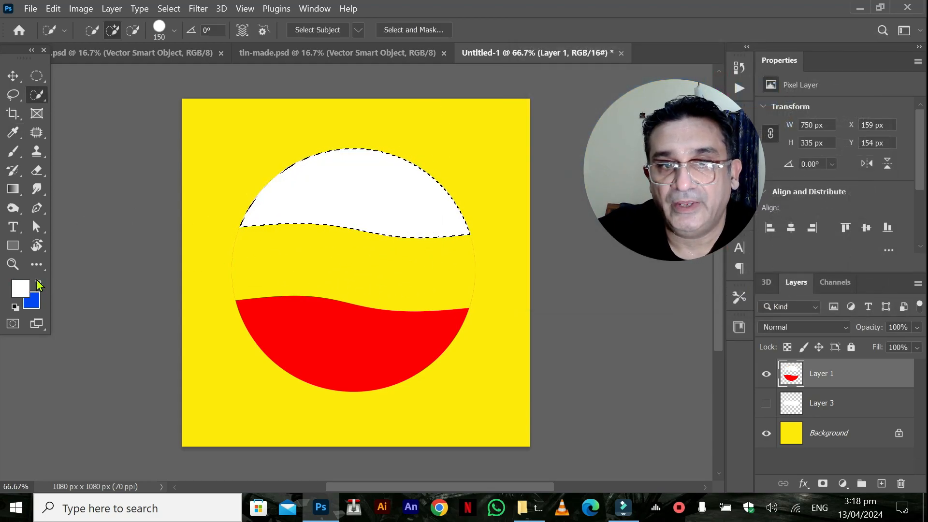
key(ctrl+BackSpace)
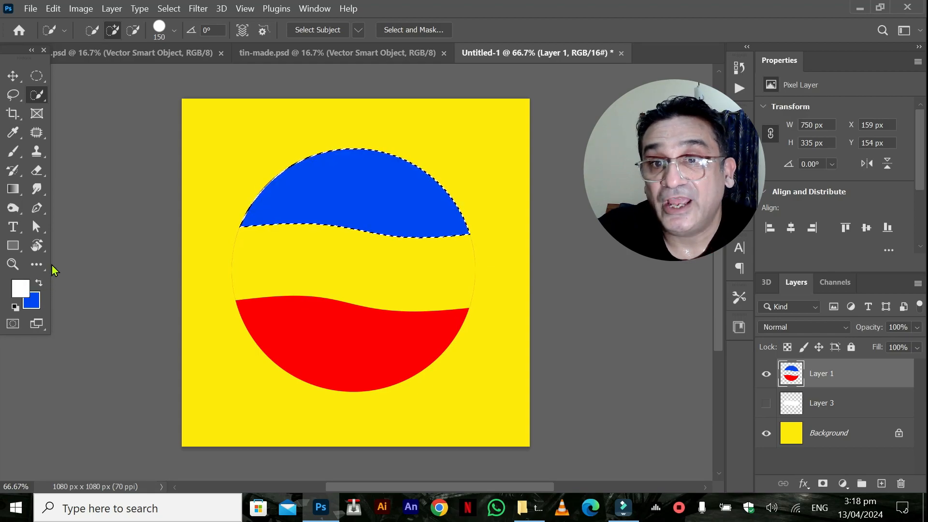
Deselect, erase the thin leftover outlines at both ends of the band gap on Layer 1, and show Layer 3 again.
click(13, 76)
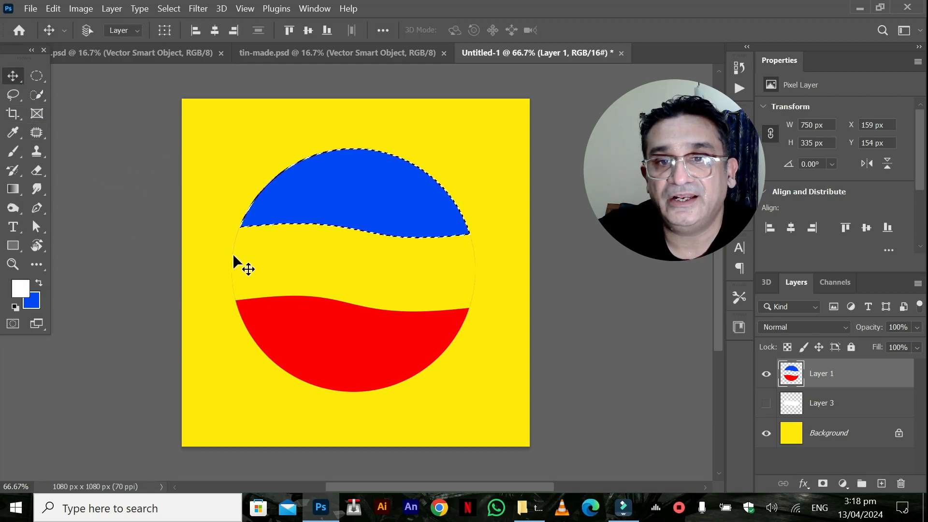
click(37, 76)
click(224, 236)
click(36, 170)
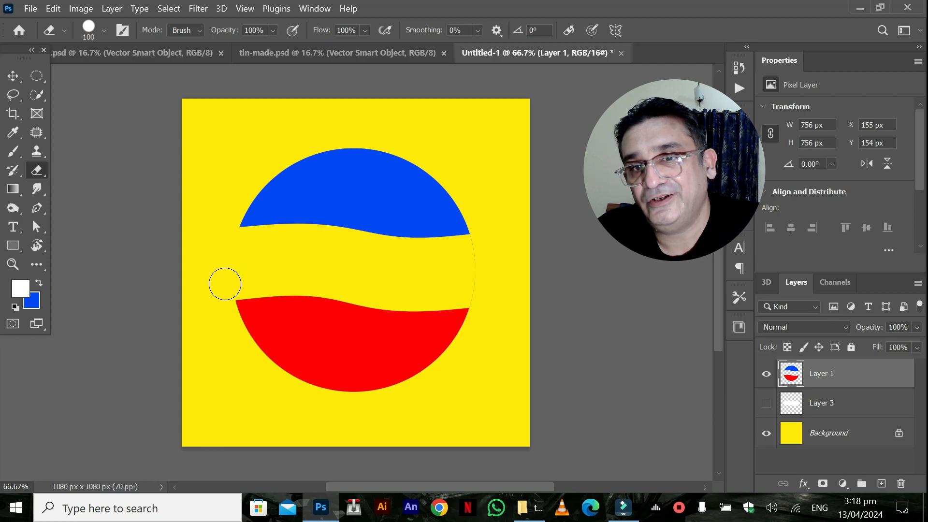
drag(472, 251, 477, 271)
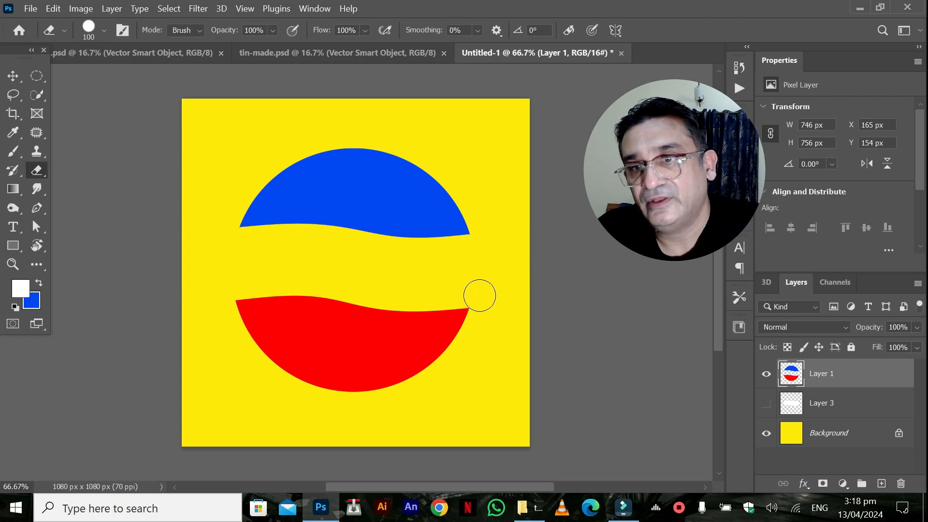
click(766, 403)
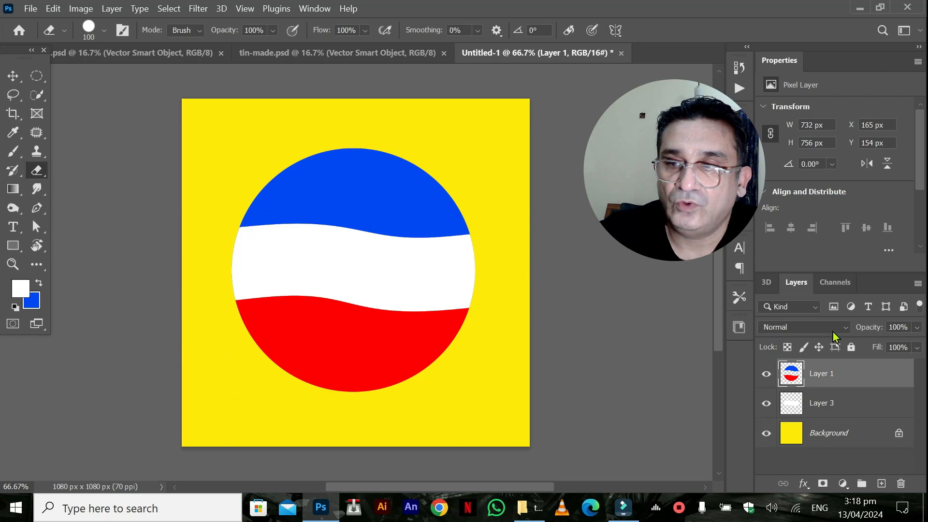
Add the text "PEPSI" on a new layer beside the circle and set its colour to black.
click(881, 484)
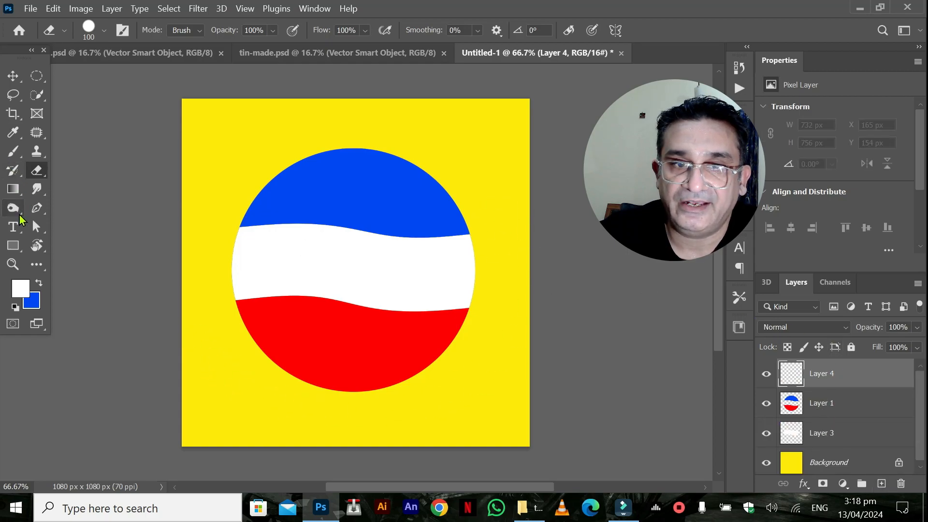
click(13, 227)
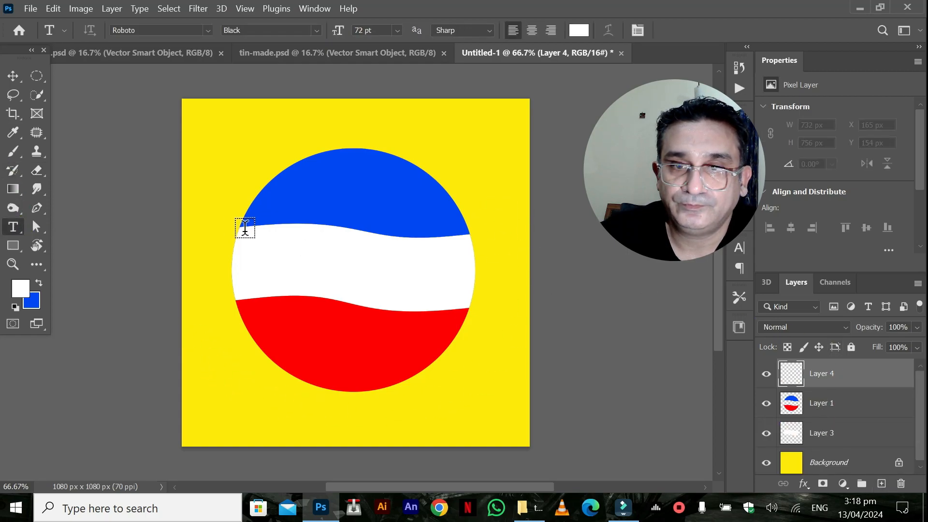
click(193, 258)
text(PEPSI)
key(ctrl+a)
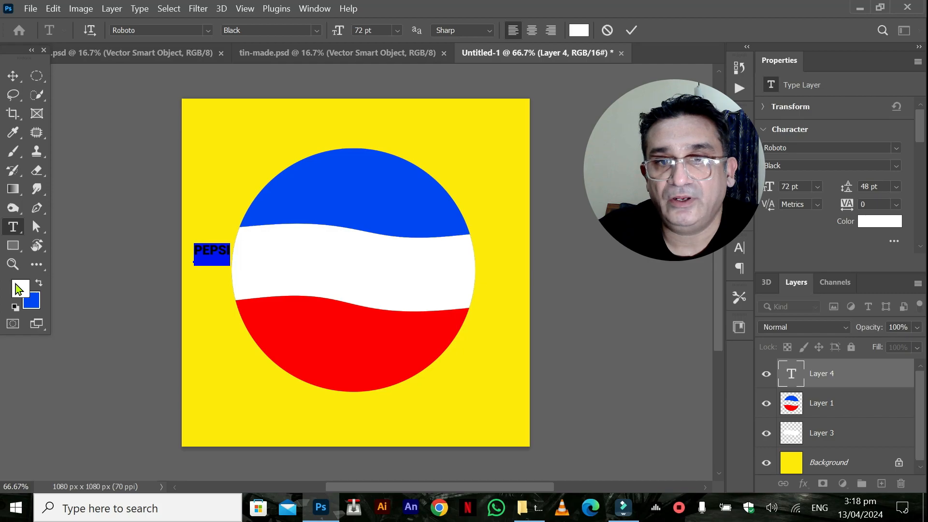
click(877, 225)
drag(529, 251, 551, 235)
click(833, 62)
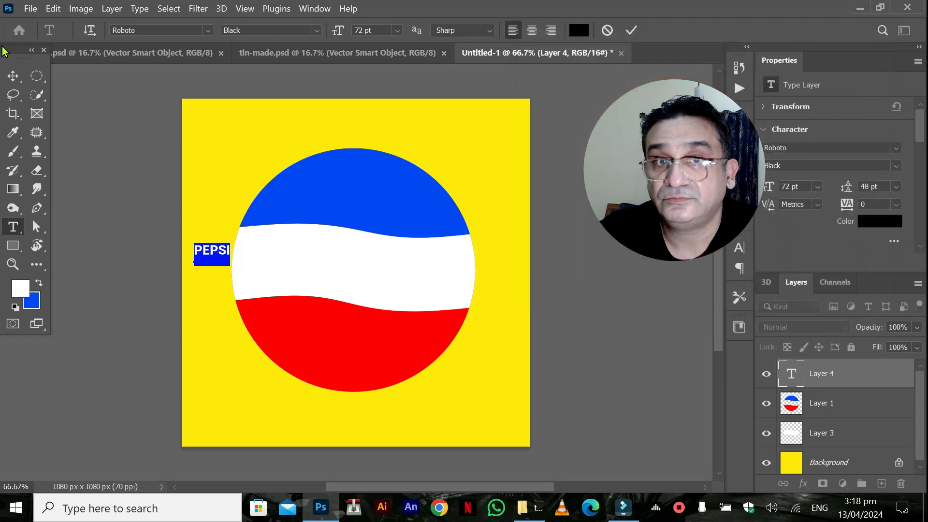
Enlarge the PEPSI text to about 342 pt and centre it in the white wavy band.
click(12, 76)
drag(219, 256, 432, 323)
key(ctrl+t)
key(Return)
drag(352, 290, 341, 277)
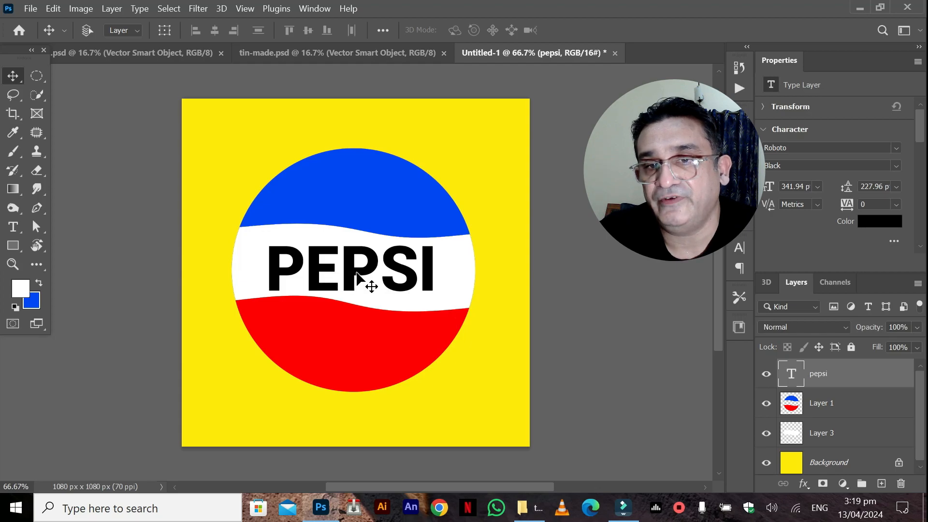
Merge Layer 1 and Layer 3 into one layer and toggle its visibility to check the merge.
click(822, 405)
shift+click(829, 437)
right_click(829, 437)
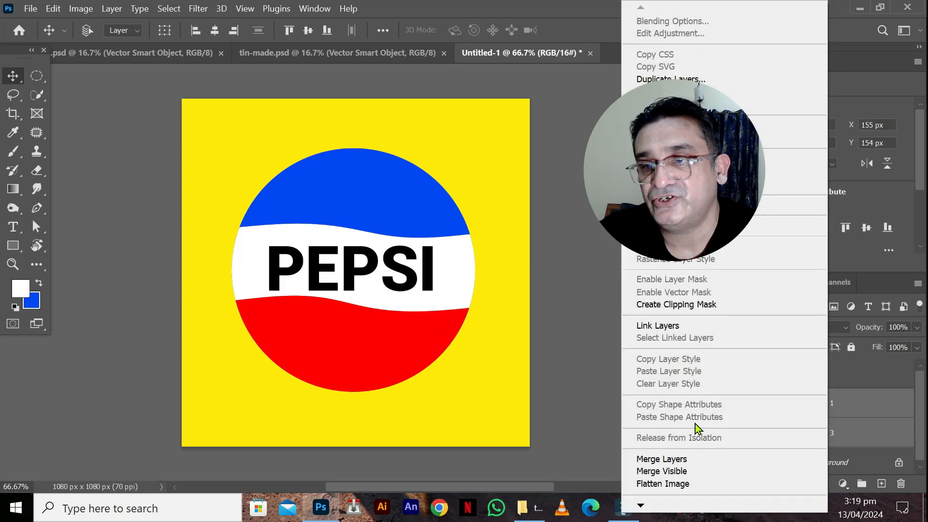
click(686, 459)
click(766, 407)
click(766, 407)
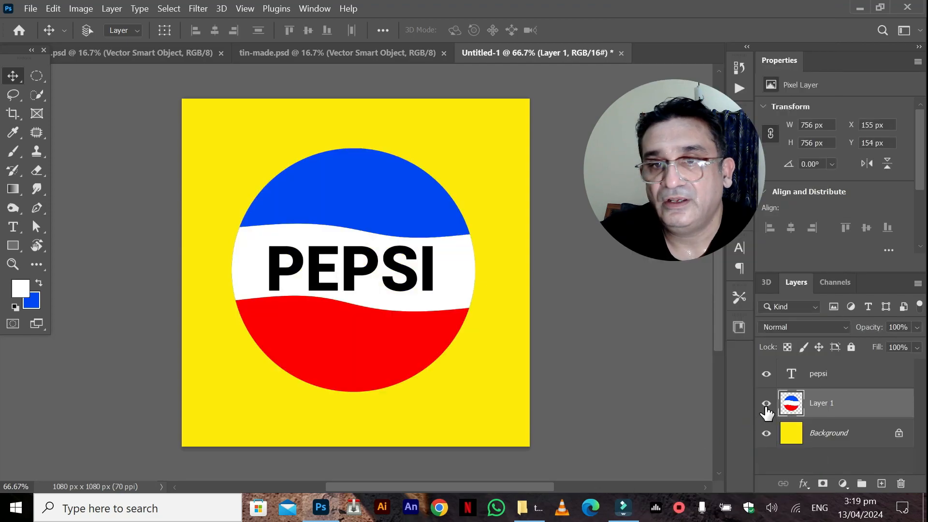
Apply a Bevel & Emboss style to the merged circle layer with depth 230%, size 0 px and soften 0 px.
click(112, 8)
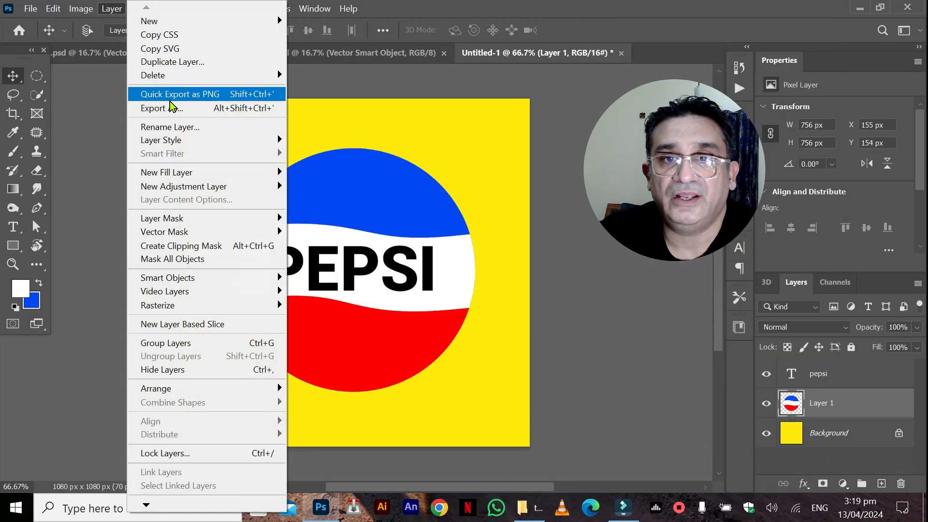
mouse_move(196, 145)
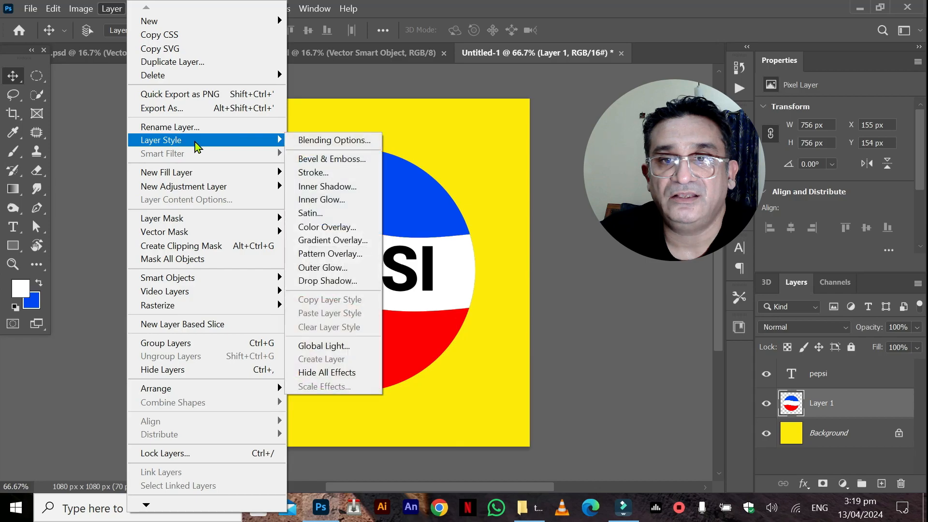
click(323, 159)
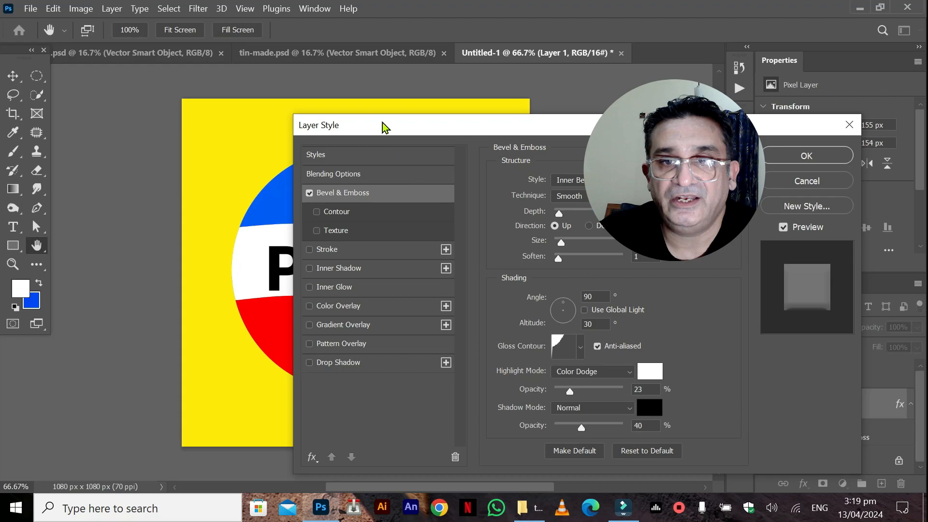
drag(384, 125, 547, 86)
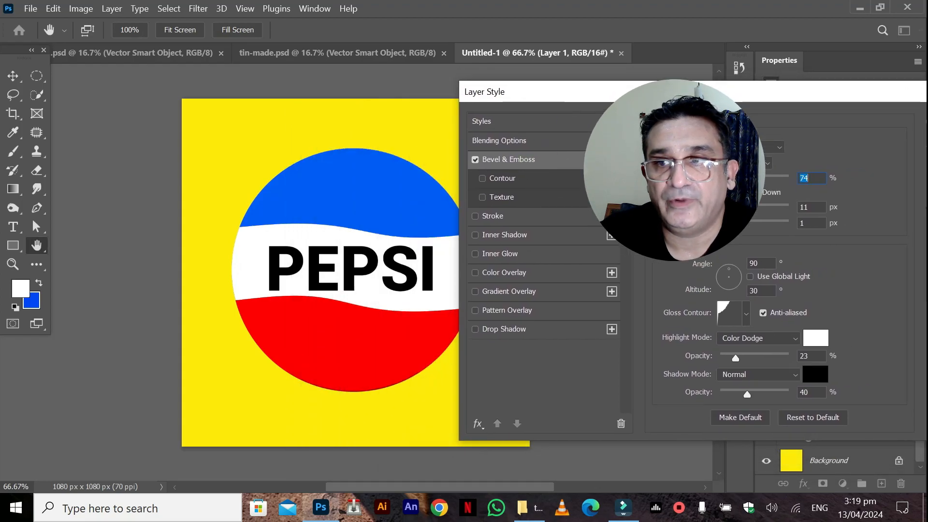
text(334)
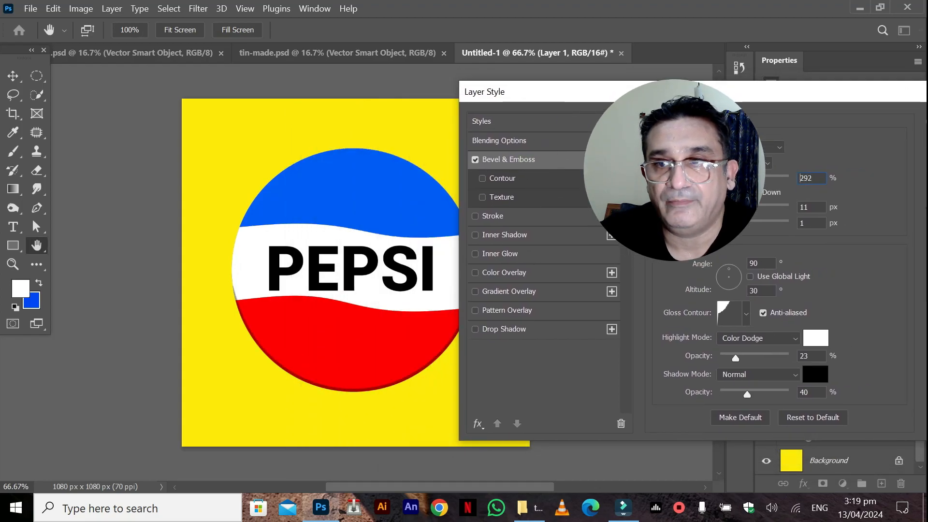
drag(756, 211, 743, 211)
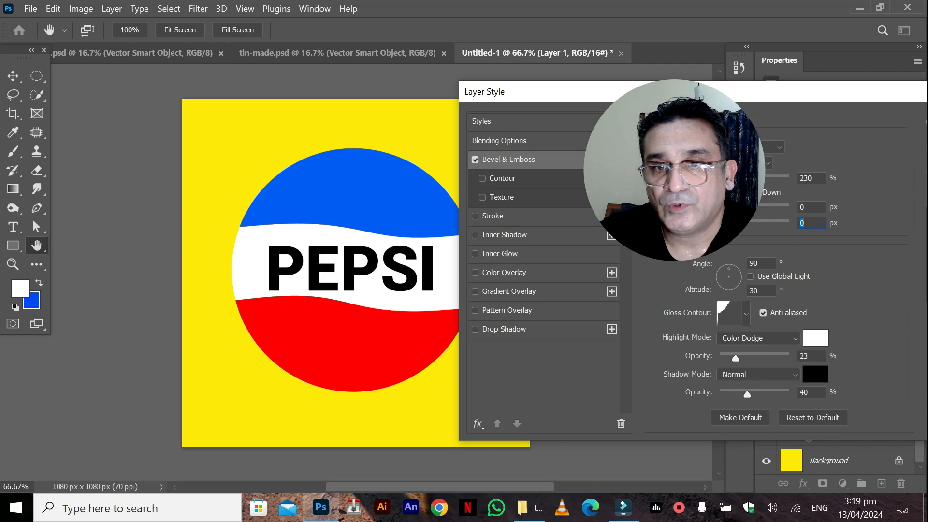
Enable a Drop Shadow on the circle layer and set the bevel's size to 0 px.
click(475, 330)
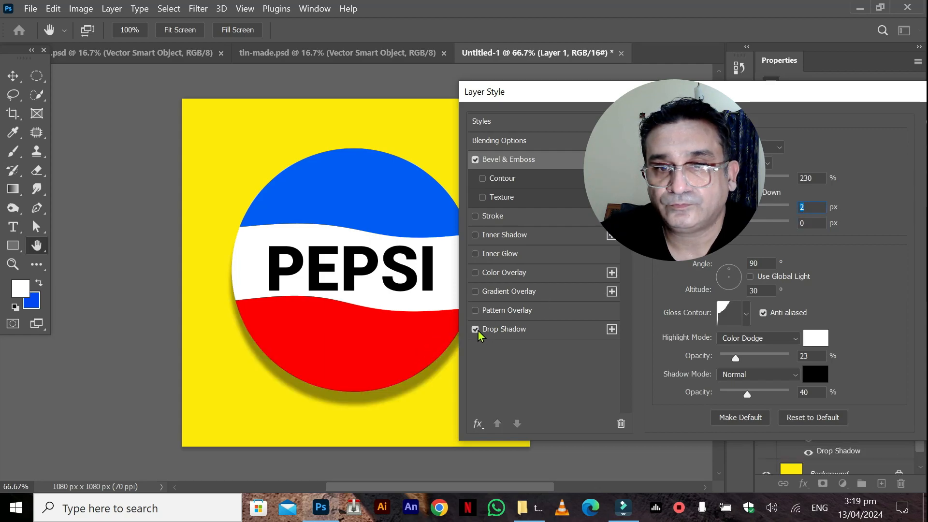
scroll(313, 375, right, 5)
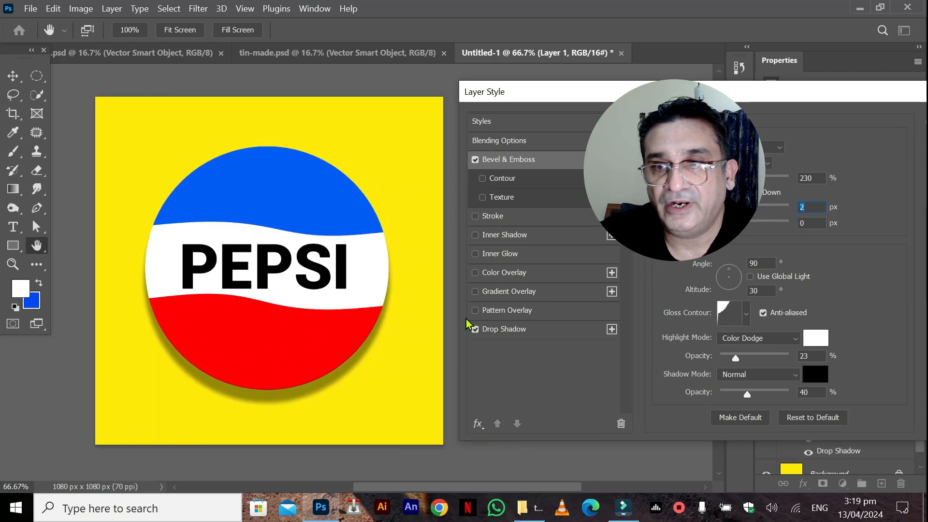
mouse_move(728, 209)
mouse_down()
mouse_move(745, 209)
mouse_move(720, 208)
mouse_up()
drag(824, 96, 560, 99)
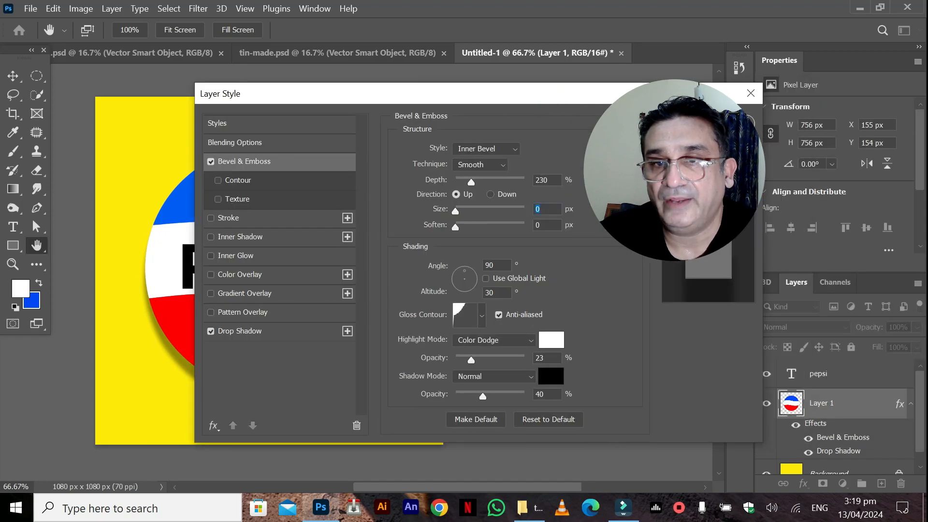
Discard the layer style changes on the circle layer and hide the yellow Background layer.
key(Escape)
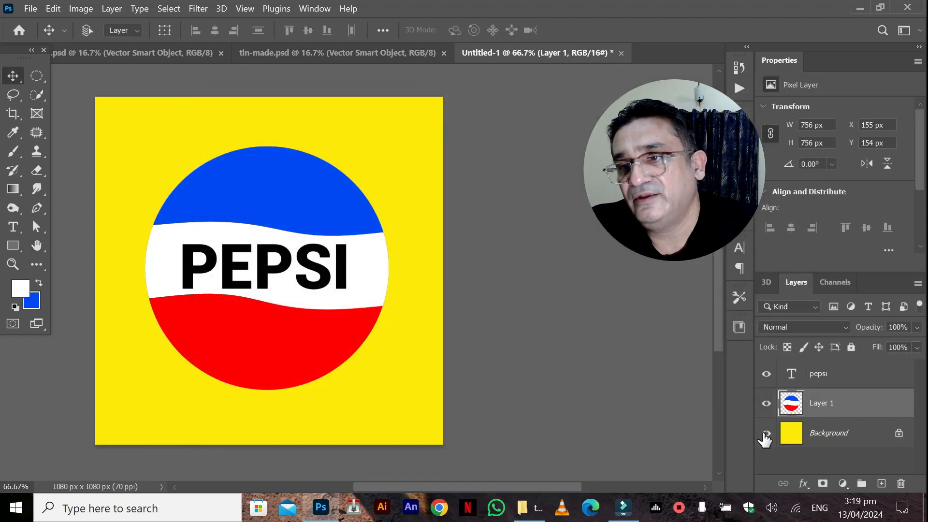
click(766, 435)
click(31, 8)
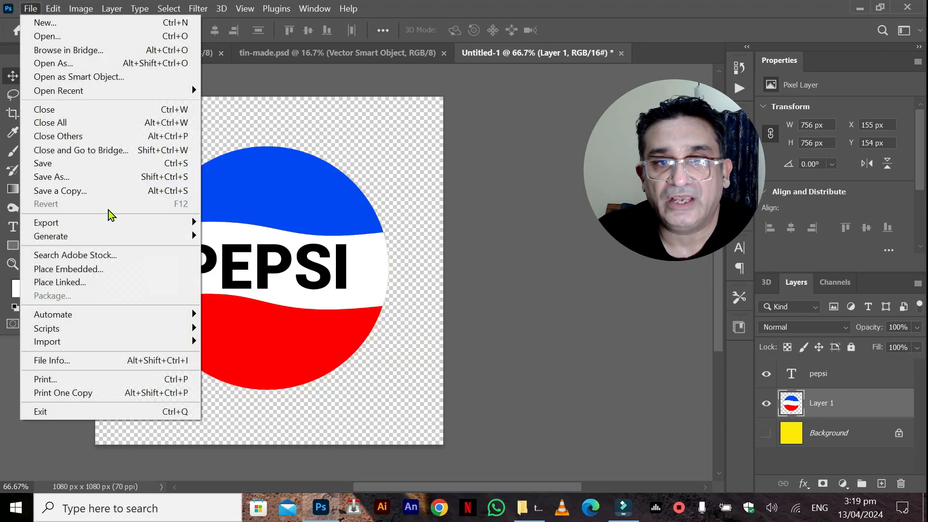
mouse_move(155, 226)
click(291, 275)
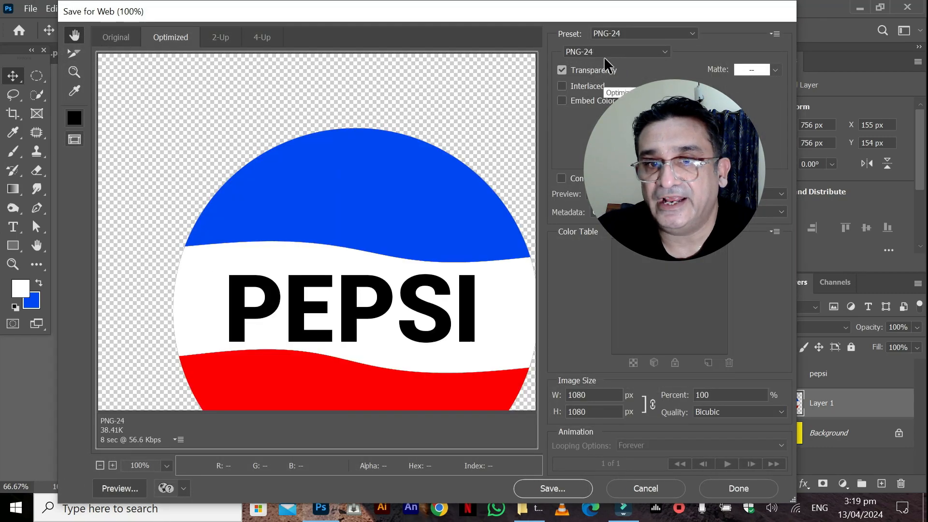
drag(212, 261, 151, 165)
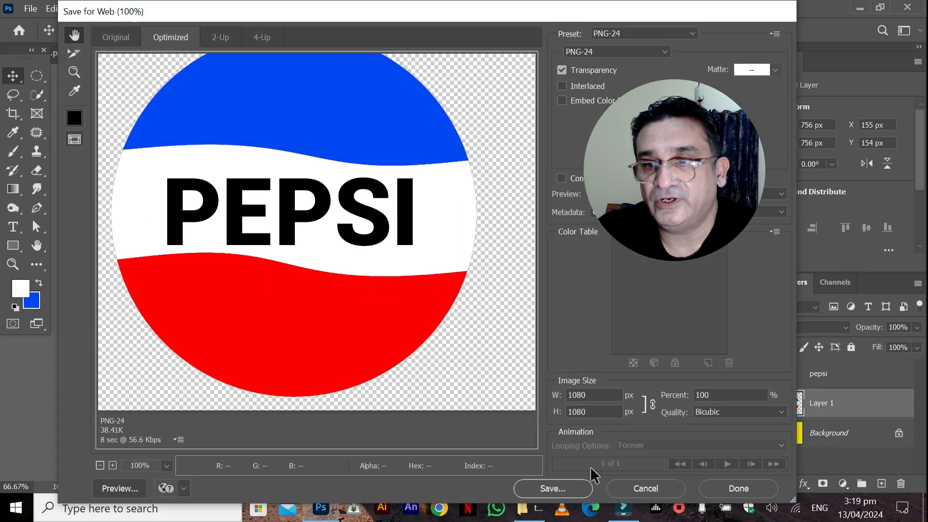
click(561, 486)
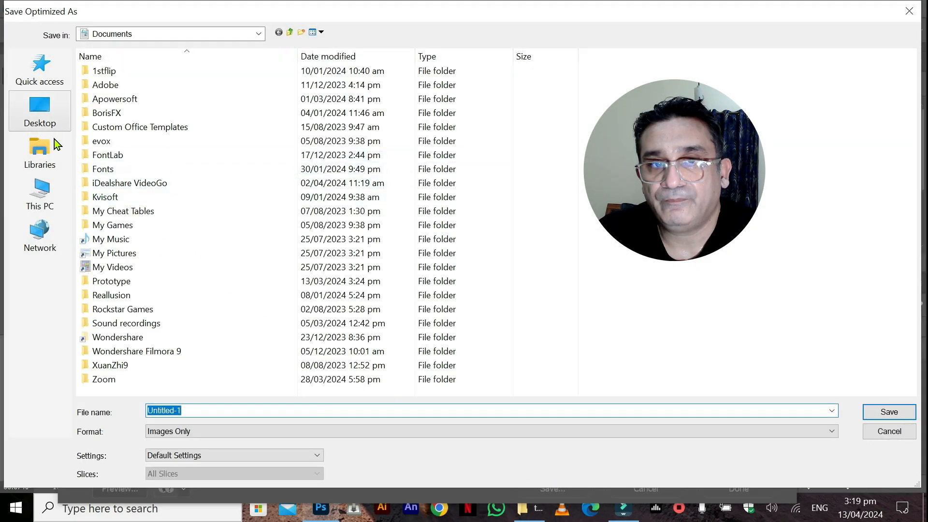
click(45, 117)
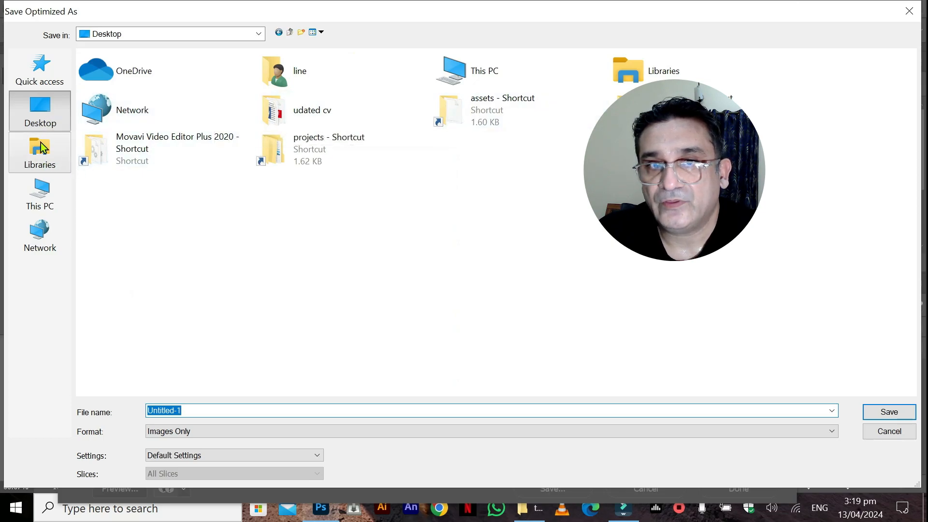
click(878, 429)
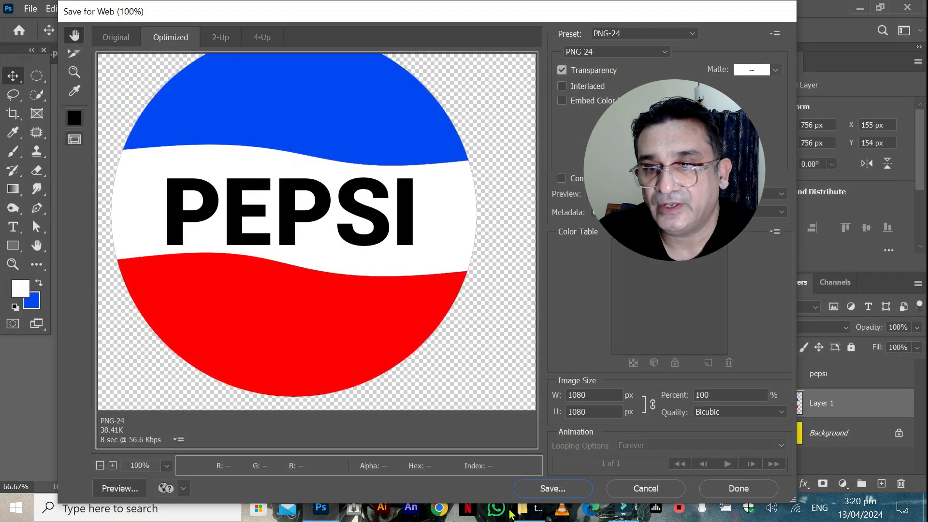
drag(521, 491, 503, 379)
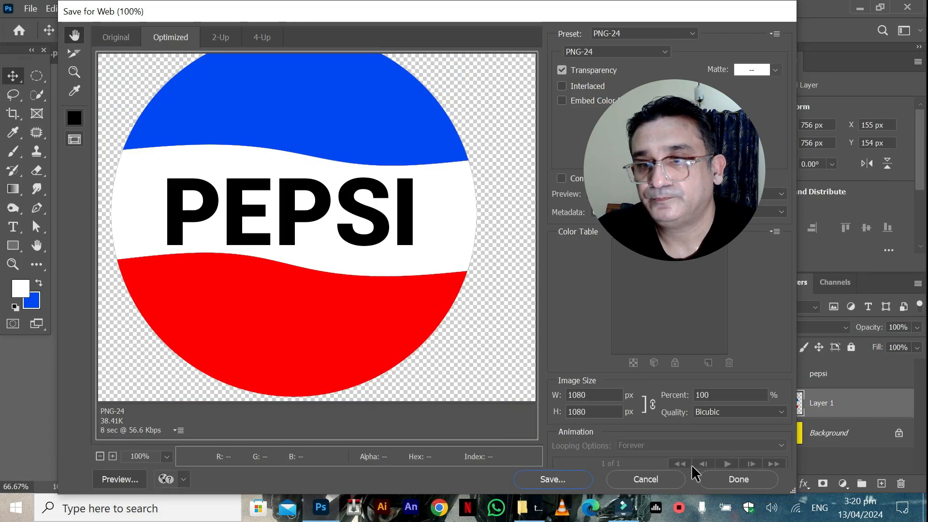
click(660, 477)
Copy the tin-mockup folder's path in File Explorer and return to Photoshop.
click(530, 508)
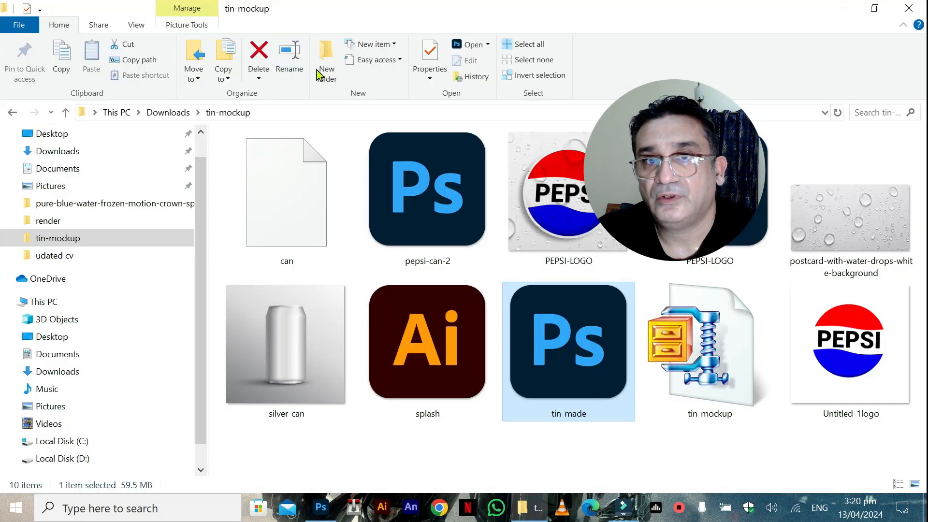
click(311, 107)
key(ctrl+c)
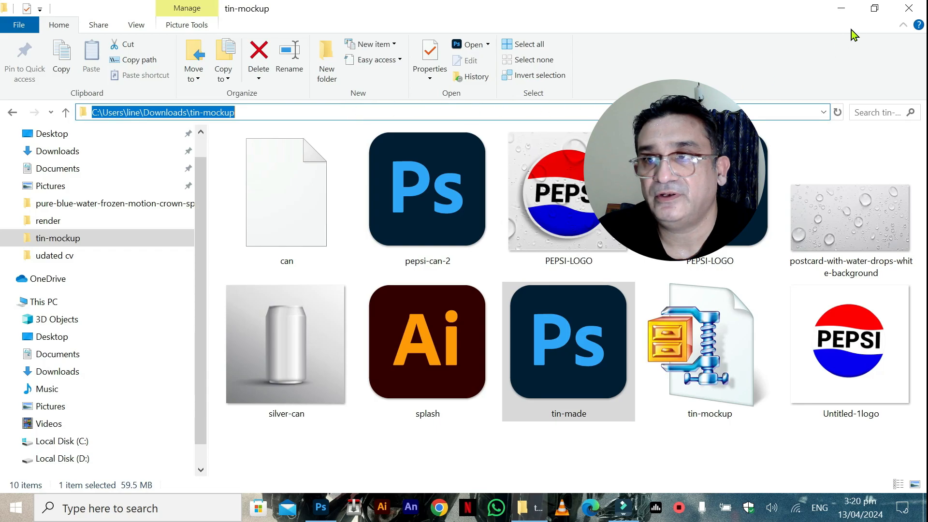
click(841, 8)
click(324, 510)
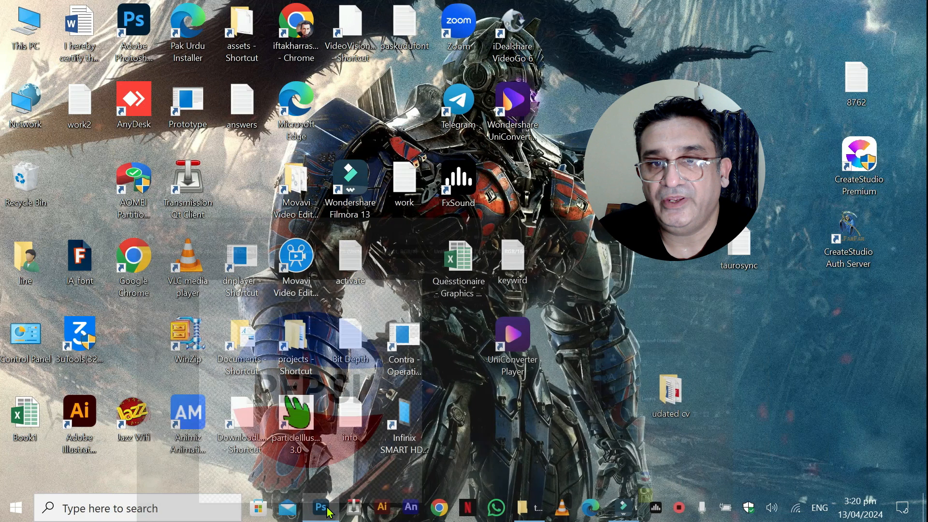
Export the logo for web as a transparent PNG-24 named pepsi-legecy in the tin-mockup folder.
click(31, 9)
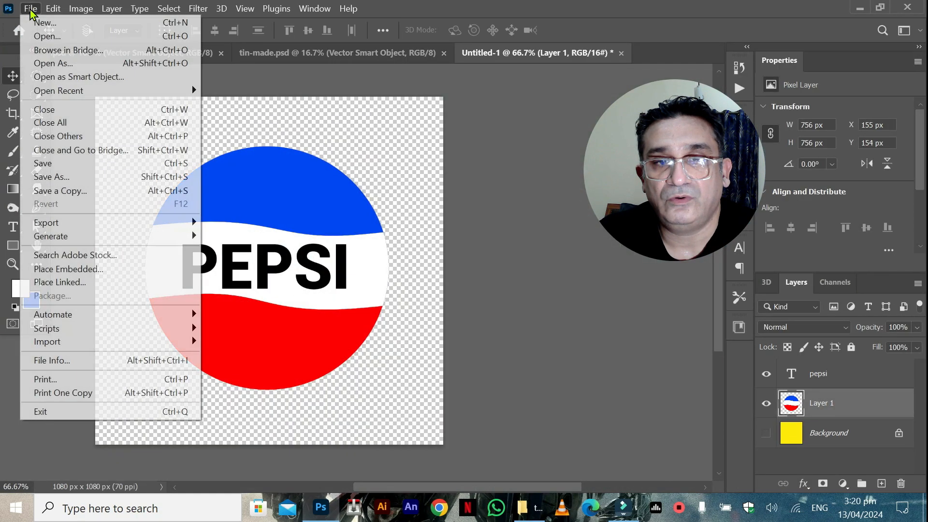
mouse_move(127, 224)
click(252, 274)
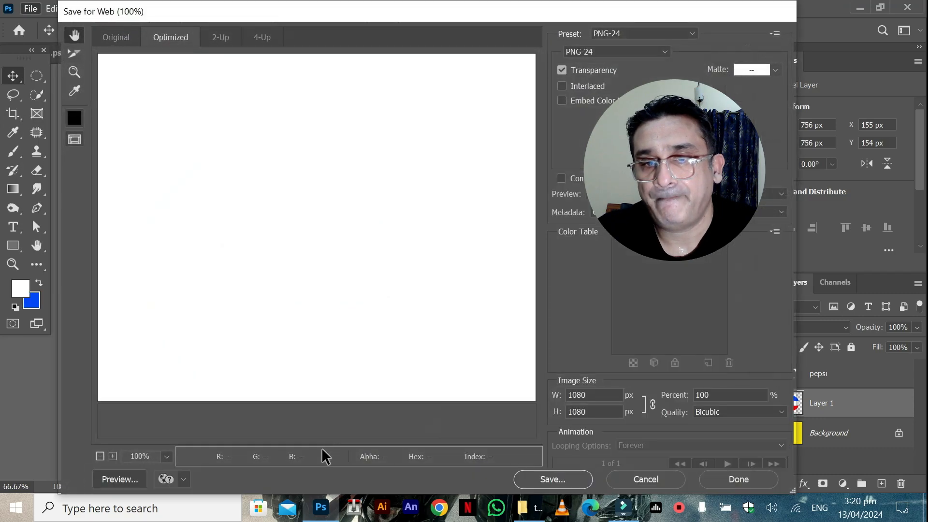
click(530, 482)
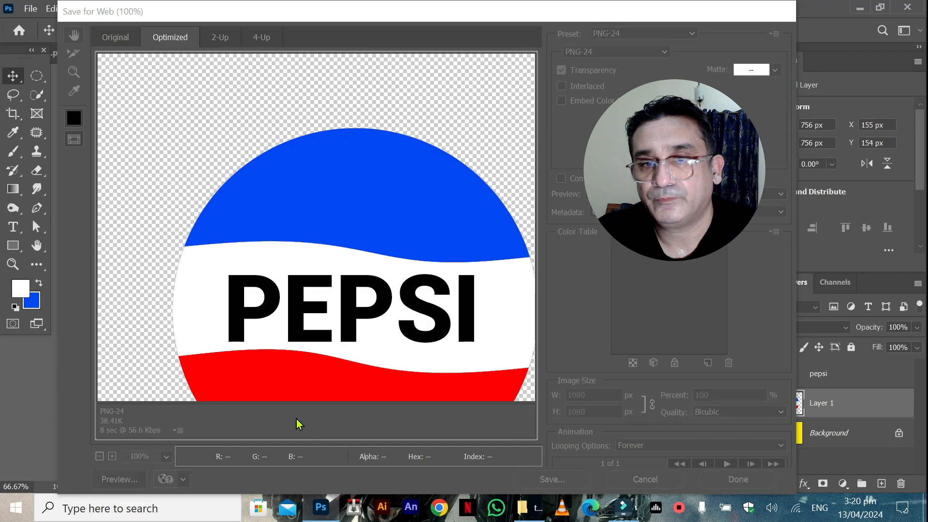
key(ctrl+v)
key(Return)
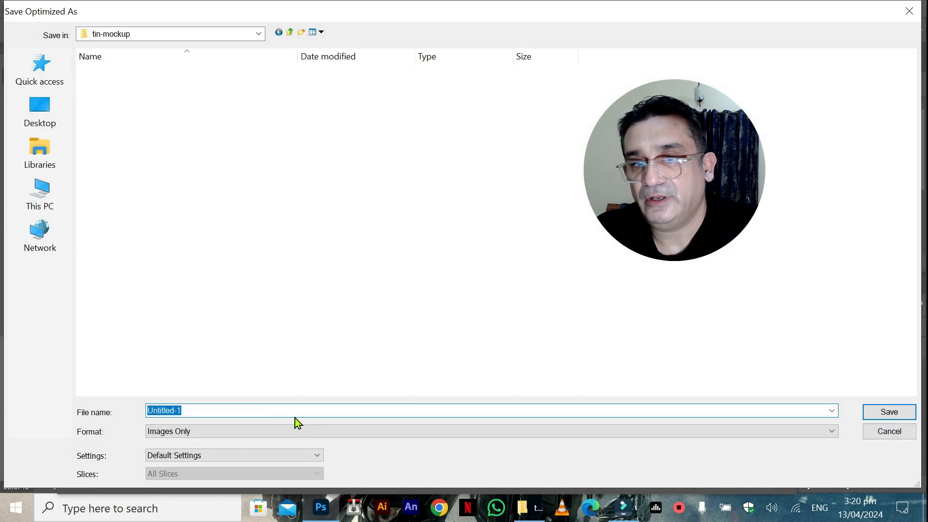
text(pe)
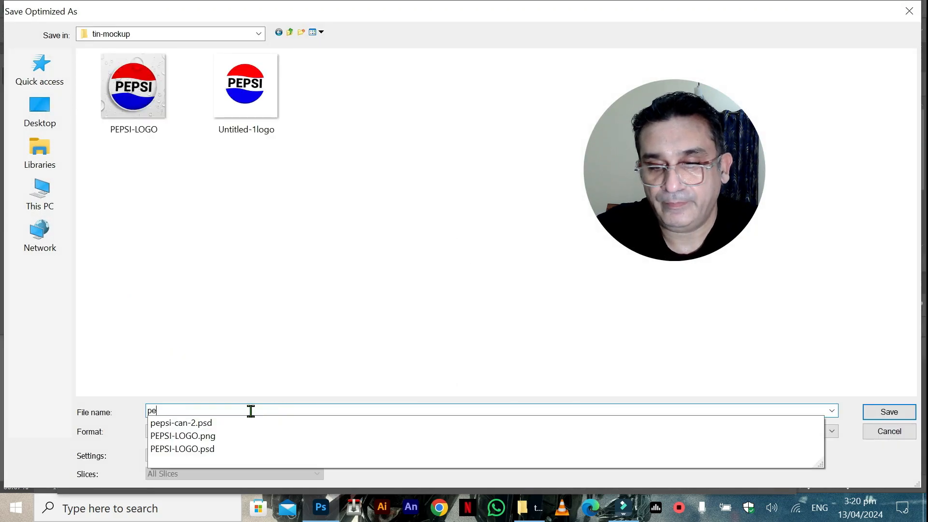
text(psi-legecy)
key(ctrl+a)
key(Return)
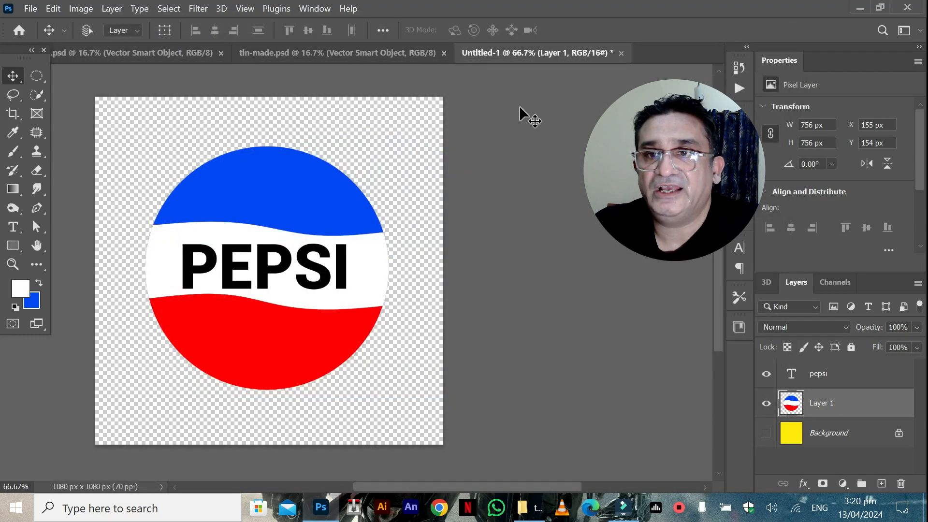
Close the untitled logo document and open the silver-can image from the tin-mockup folder as a new document.
click(621, 53)
click(504, 210)
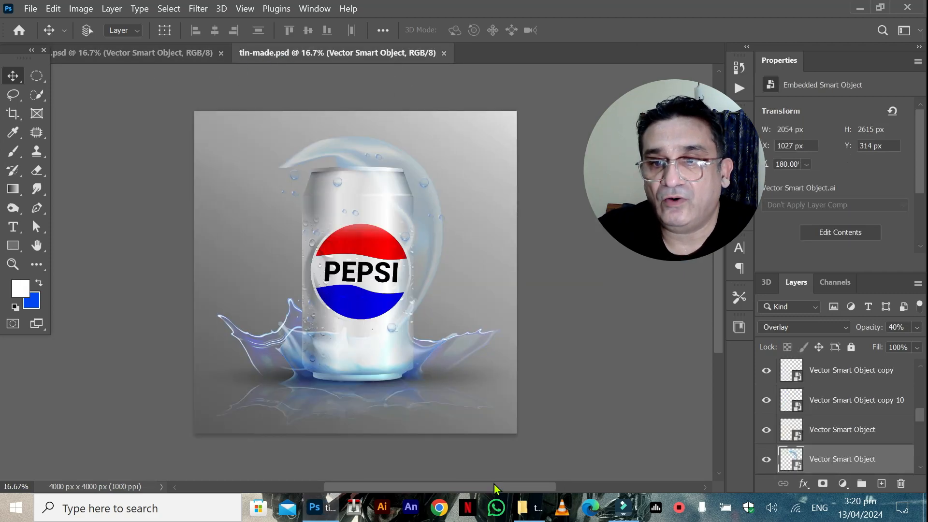
click(526, 518)
click(419, 325)
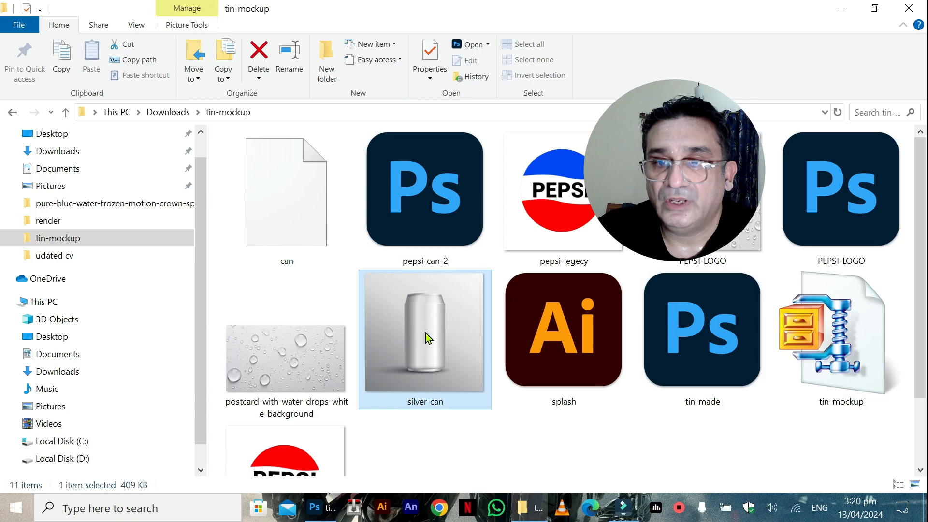
drag(417, 341, 520, 54)
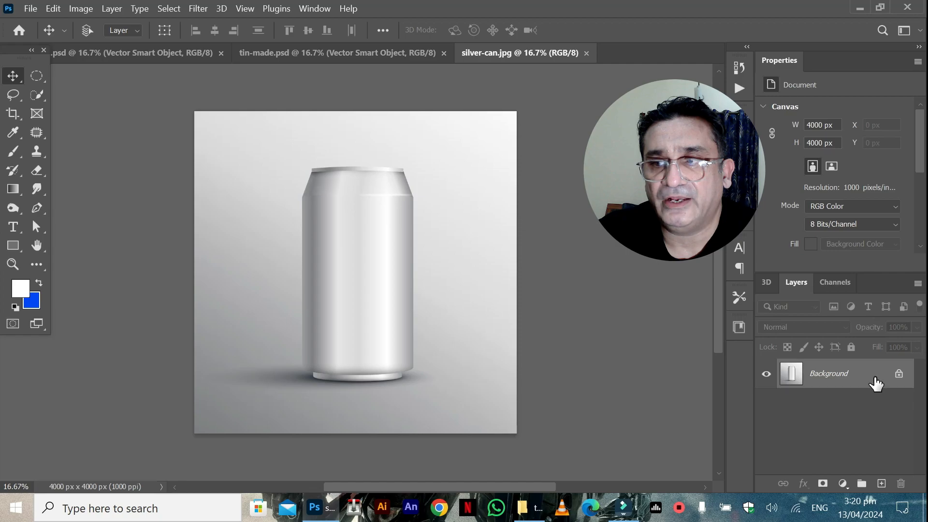
Unlock the can image's Background layer and select the can with Select Subject.
click(897, 375)
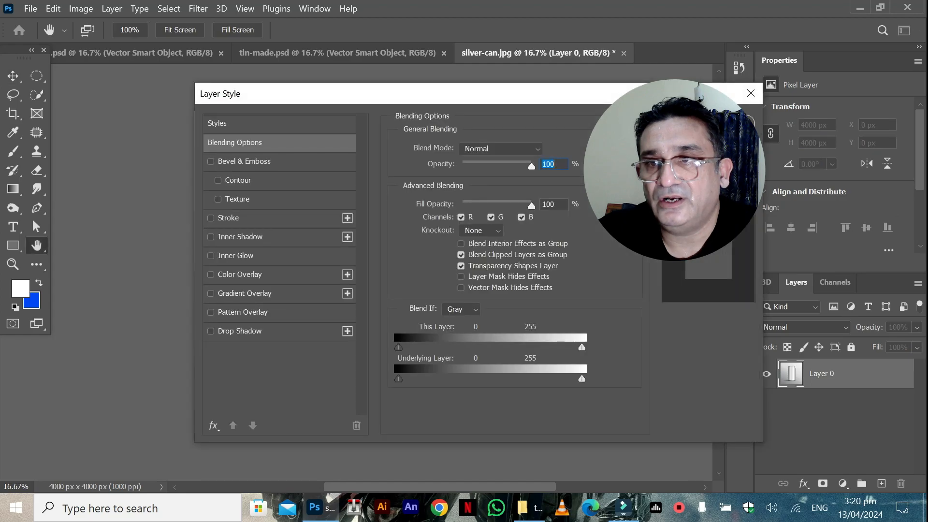
click(706, 141)
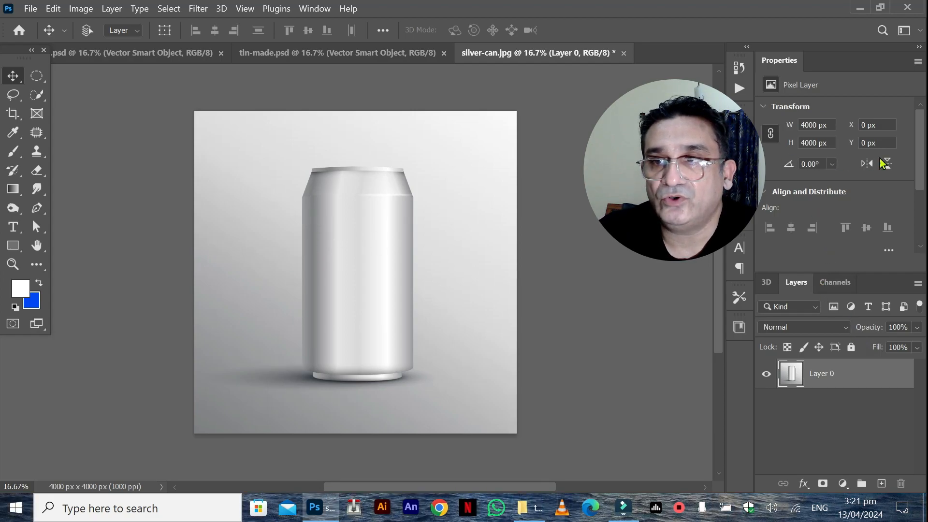
click(315, 8)
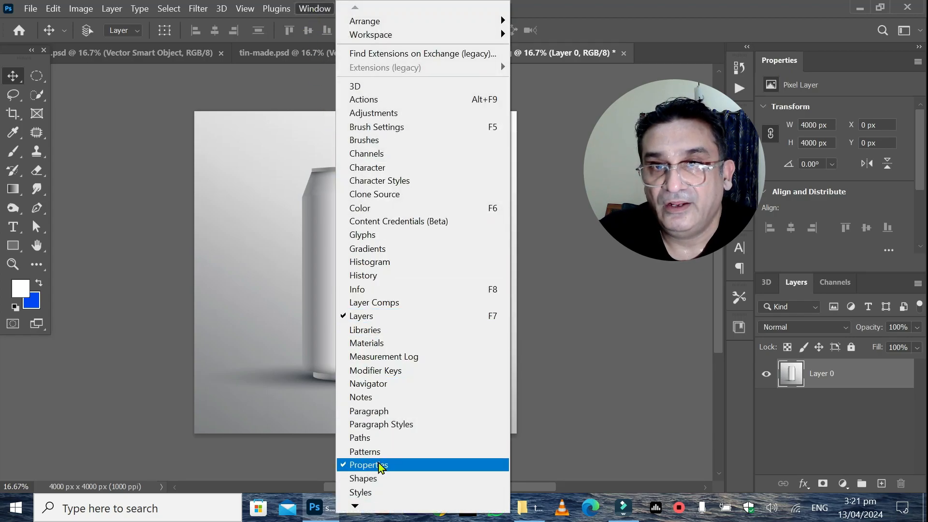
click(913, 162)
drag(922, 157, 924, 208)
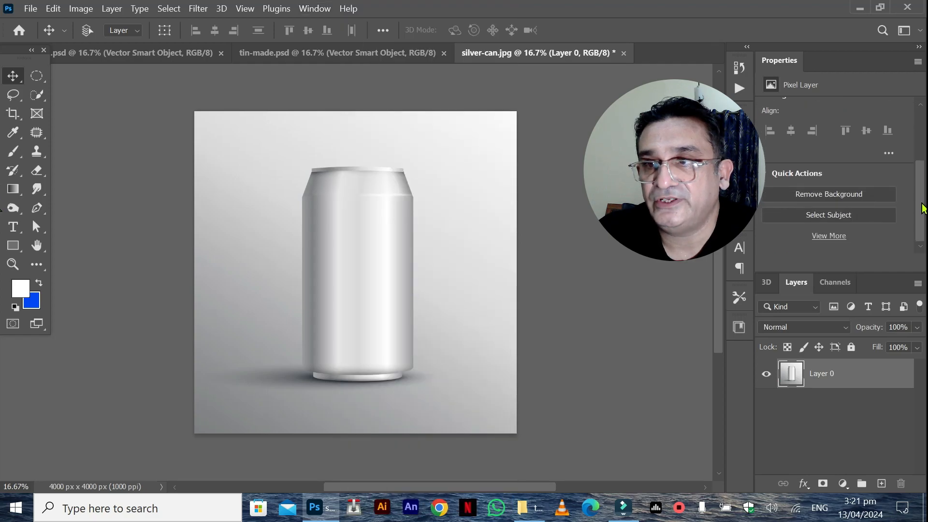
click(835, 216)
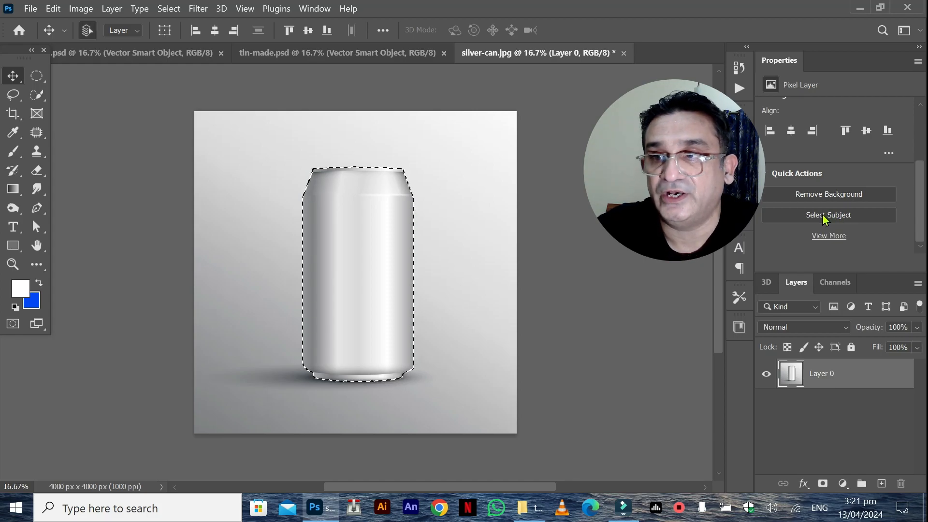
Cut the selected can onto its own layer and toggle that layer's visibility to check the cut-out.
key(ctrl+j)
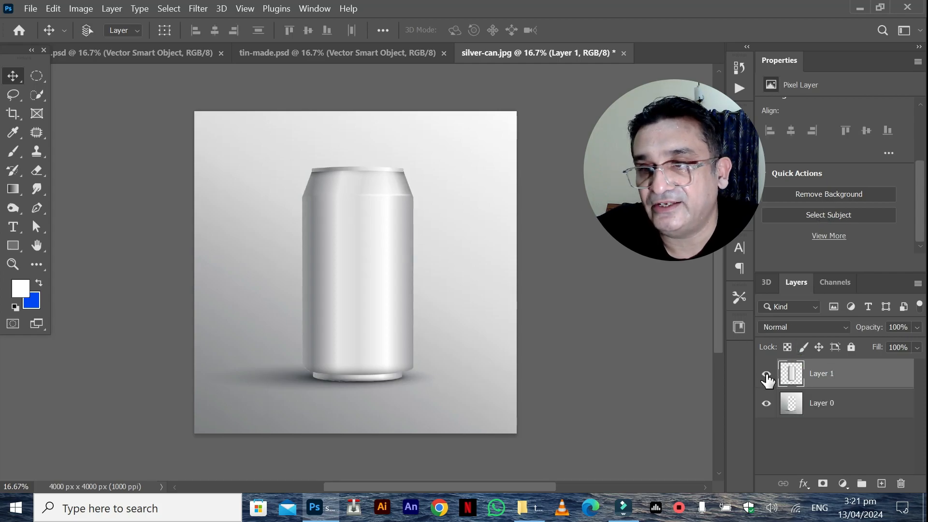
click(767, 375)
click(767, 375)
click(767, 375)
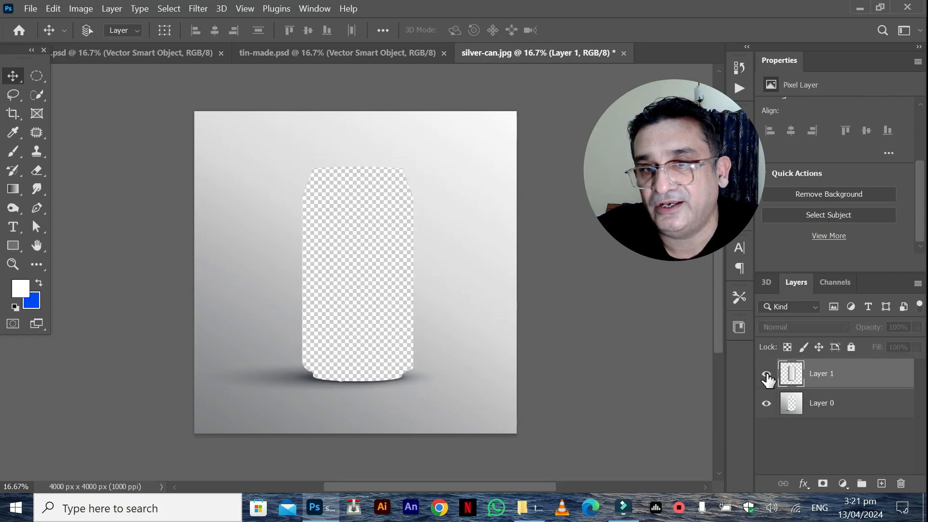
click(767, 374)
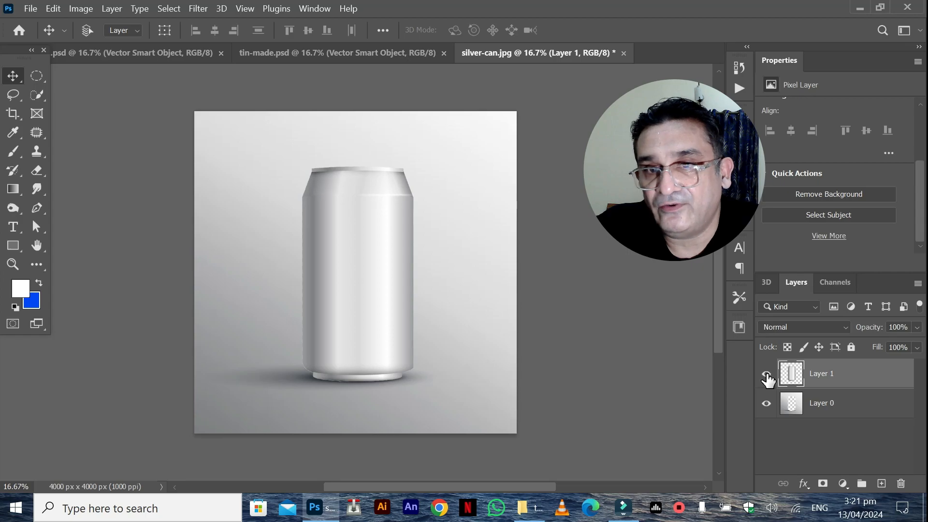
Place pepsi-legecy from the tin-mockup folder into the can image, scale it to about 12.35% and move it onto the can.
click(540, 509)
click(564, 240)
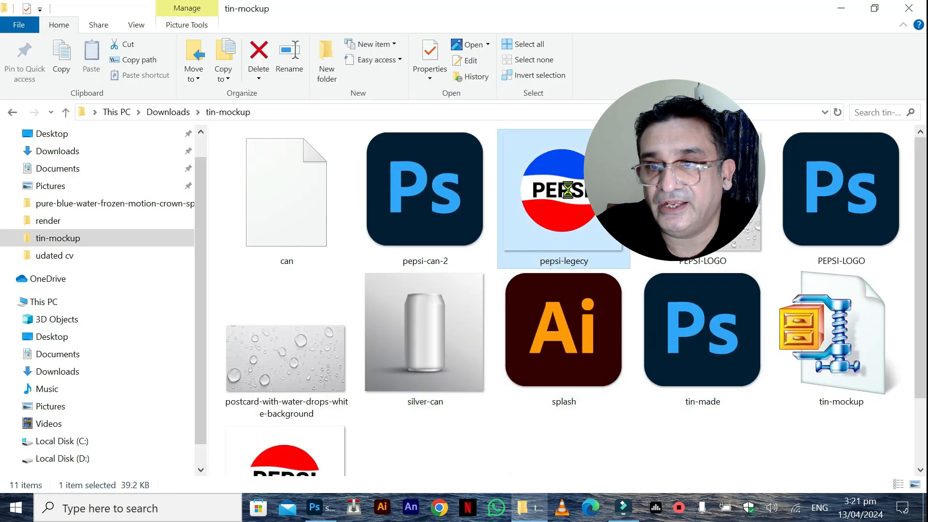
drag(537, 227, 356, 280)
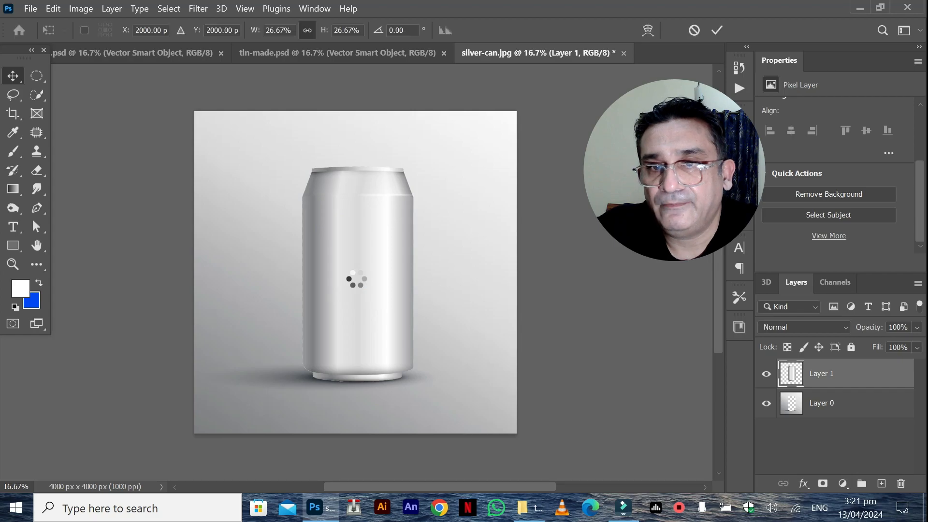
drag(195, 111, 334, 250)
drag(516, 432, 483, 399)
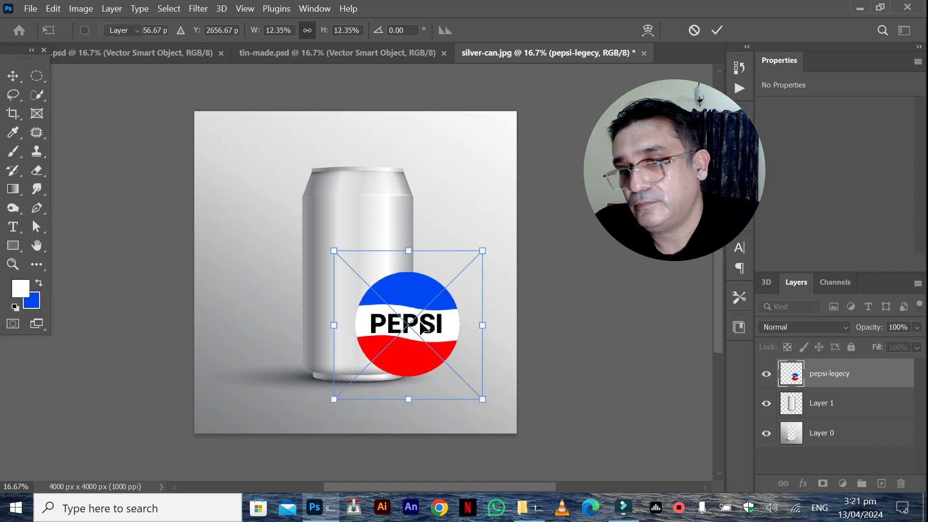
key(Return)
drag(425, 342, 375, 278)
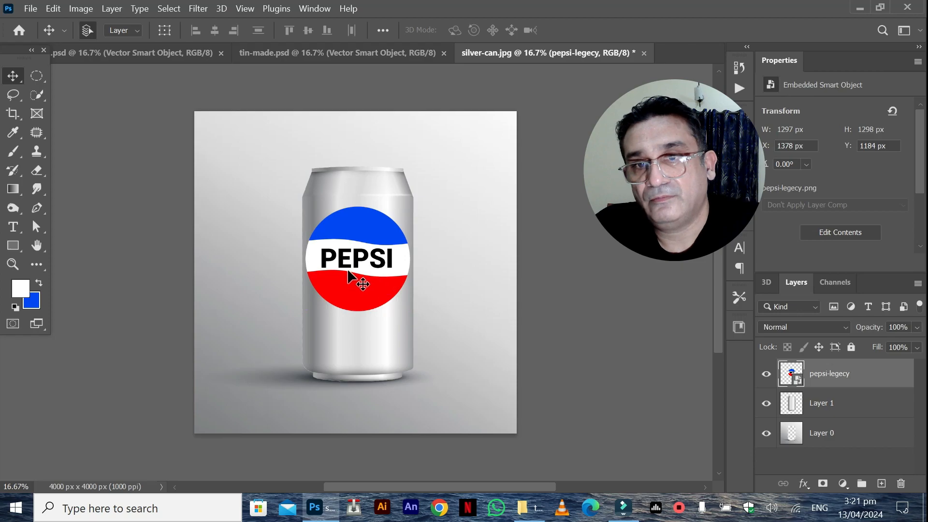
Scale the placed logo down to about 1098 px wide and centre it on the can's front.
key(ctrl+t)
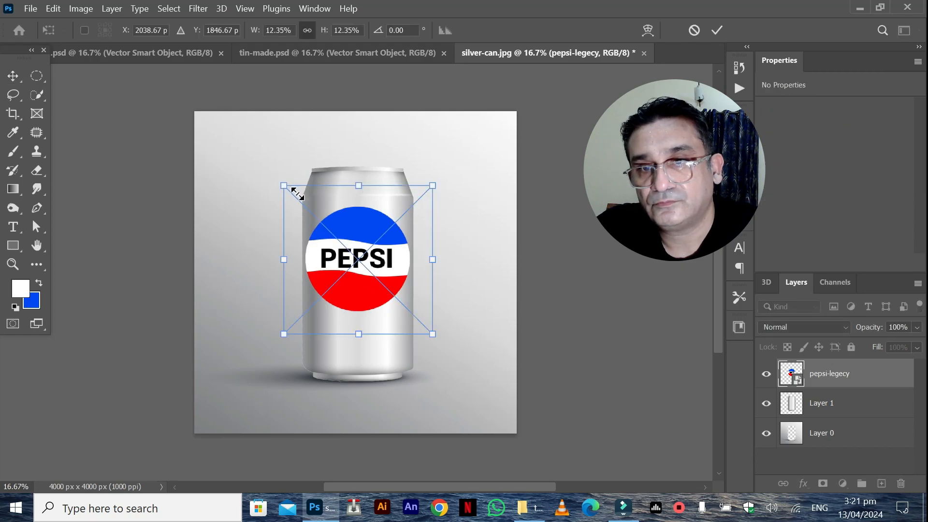
drag(301, 197, 306, 208)
drag(367, 256, 355, 249)
key(Return)
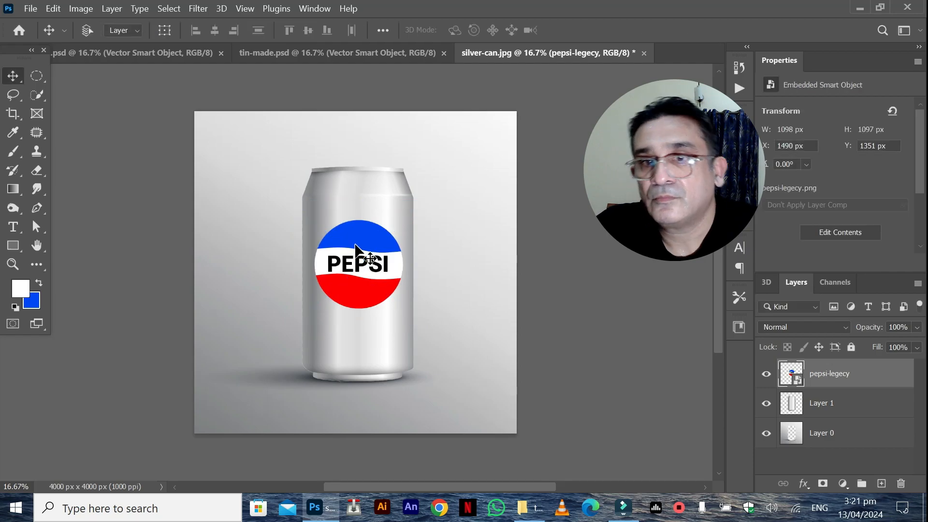
drag(348, 263, 355, 269)
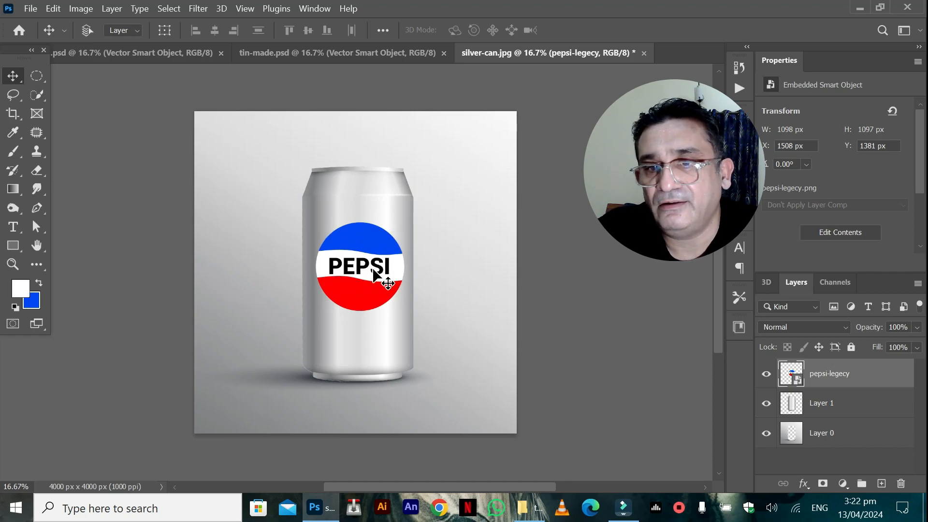
Place the postcard-with-water-drops-white-background image from the tin-mockup folder into the can image.
click(766, 406)
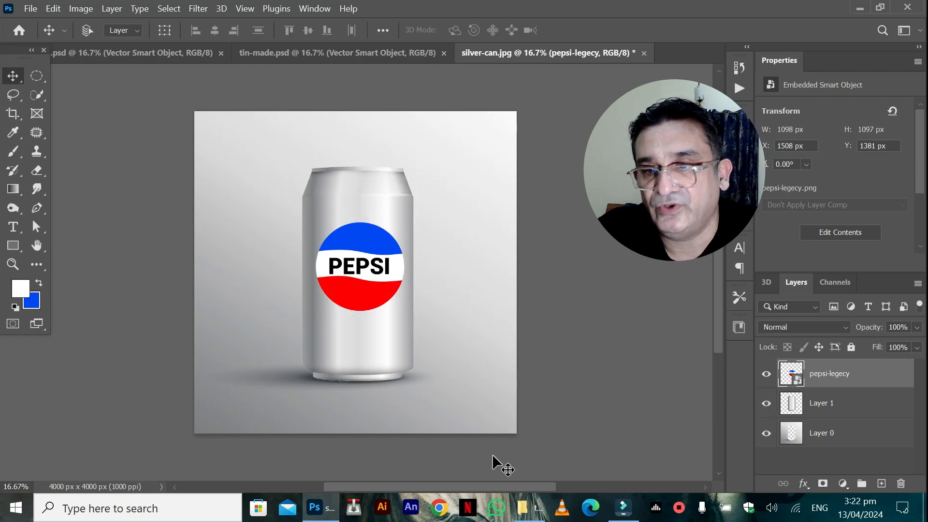
click(524, 508)
click(270, 370)
drag(271, 371, 294, 402)
drag(268, 367, 301, 177)
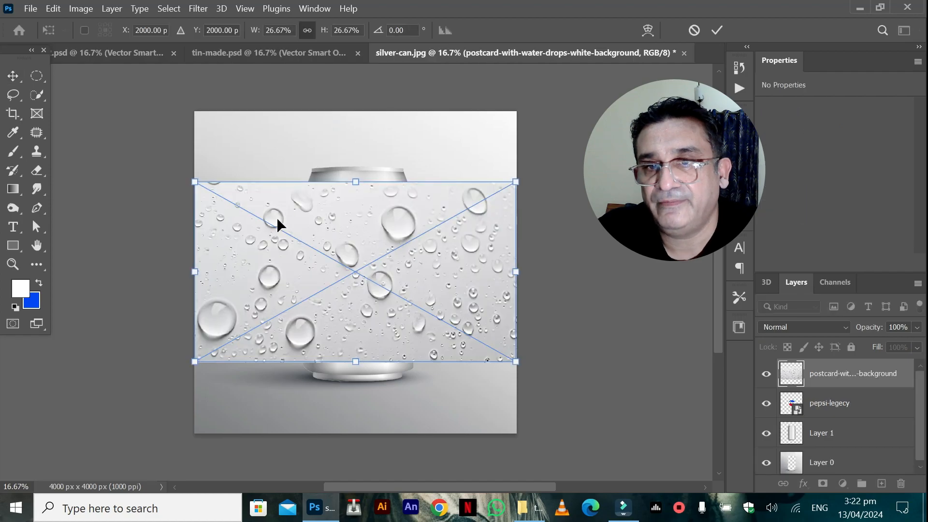
Scale the placed water-drops image to about 34.97% and position it to cover the can.
drag(194, 181, 129, 145)
drag(474, 296, 424, 314)
drag(462, 368, 498, 389)
drag(396, 272, 467, 280)
click(766, 403)
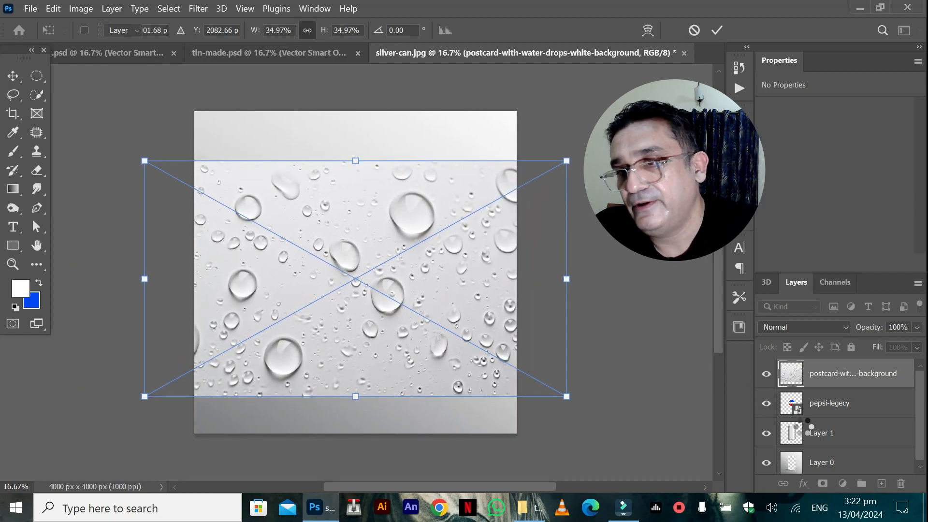
key(Return)
Clip the water-drops layer to the can layer beneath the logo layer and shift the drops slightly across the can.
drag(793, 381, 792, 415)
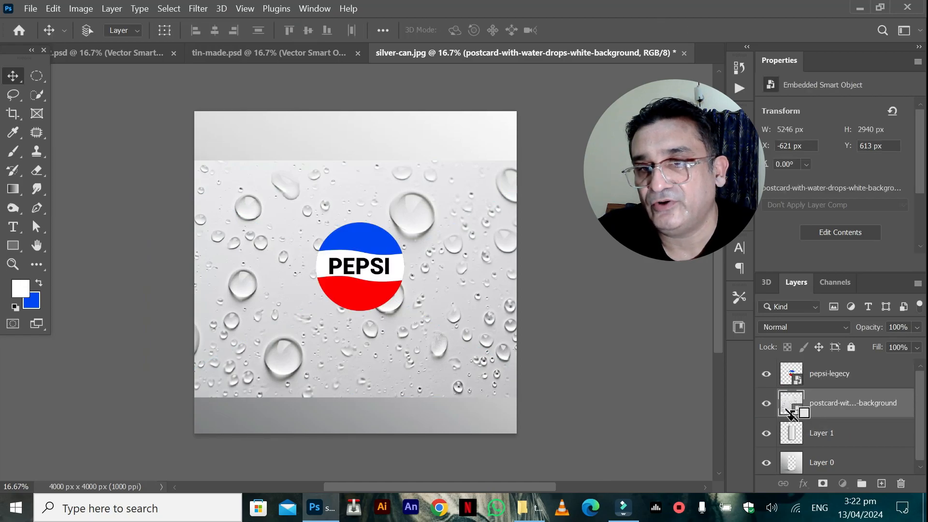
alt+click(792, 417)
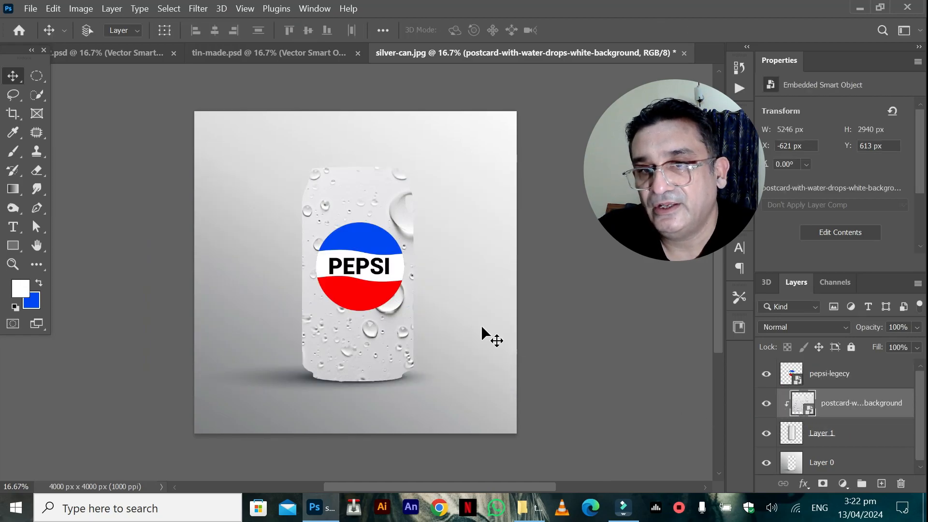
mouse_move(352, 193)
mouse_down()
mouse_move(371, 187)
mouse_move(356, 190)
mouse_up()
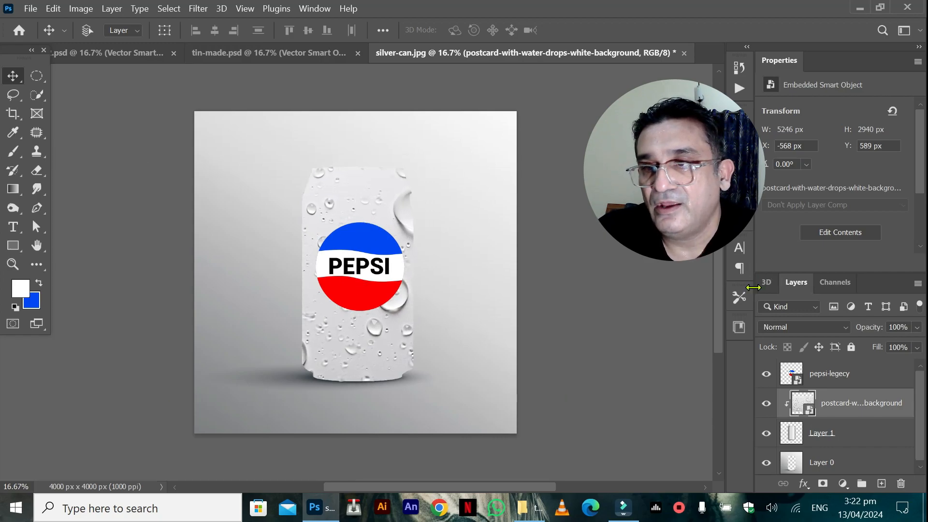
Set the water-drops layer's blend mode to Multiply and move the pepsi-legecy layer beneath it, clipped to the can.
click(778, 327)
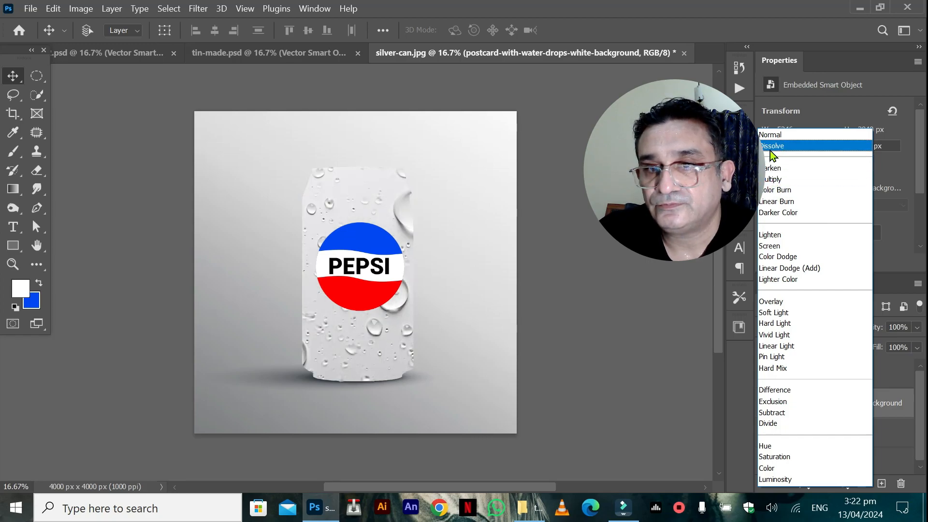
click(771, 177)
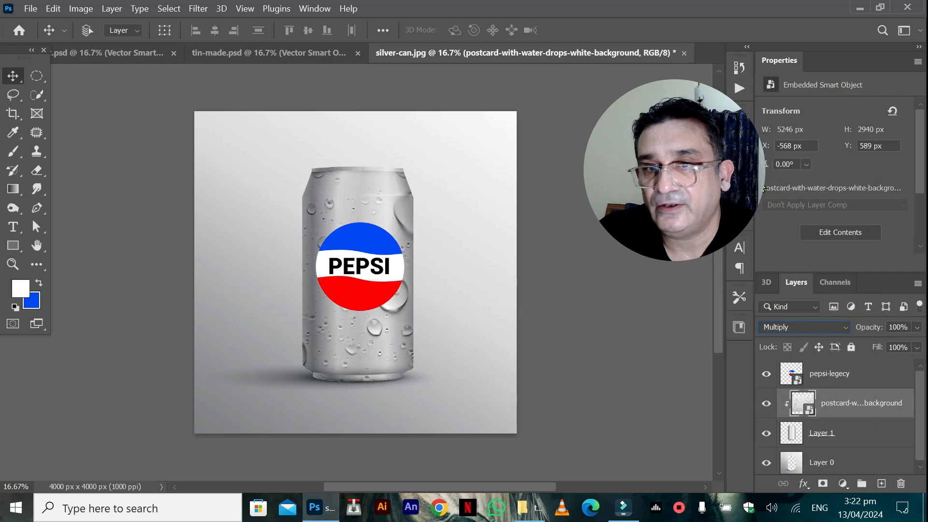
drag(805, 378, 804, 430)
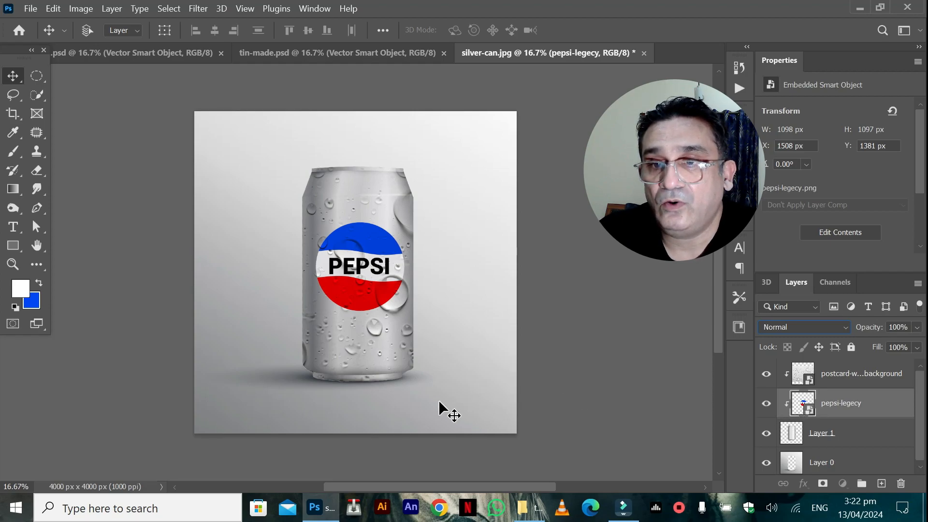
Open the splash Illustrator file from the tin-mockup folder and return to the can image.
mouse_move(528, 506)
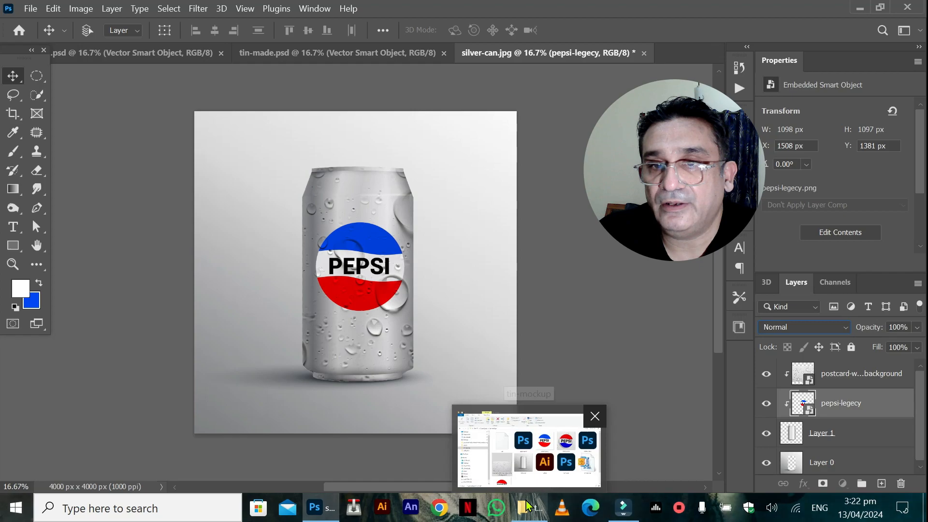
click(506, 474)
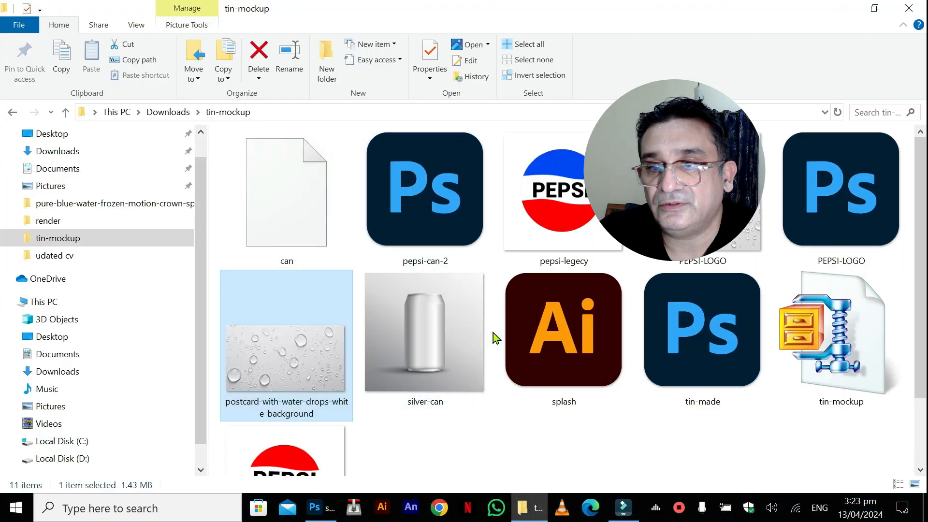
double_click(557, 335)
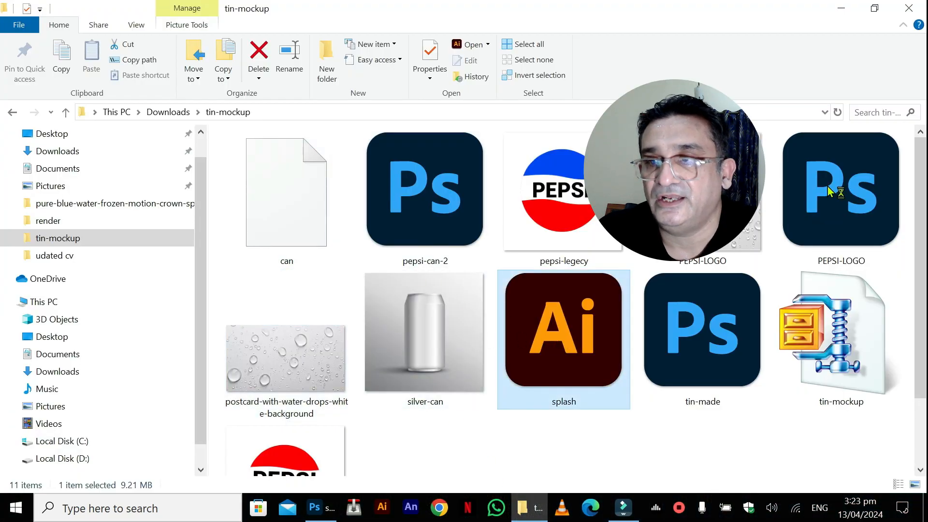
click(842, 8)
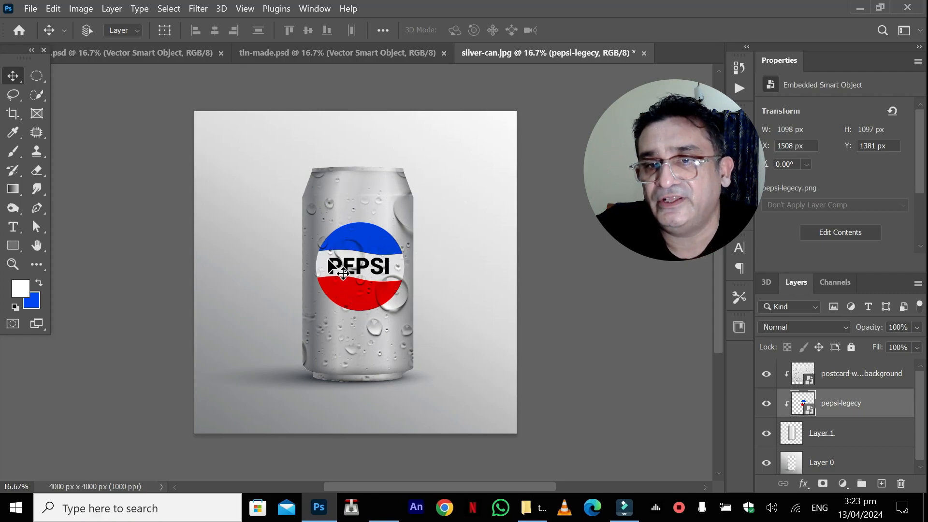
In tin-made.psd, shift the small water bubble beside the can to about X 2722, Y 1004 px, and return to silver-can.jpg.
click(262, 53)
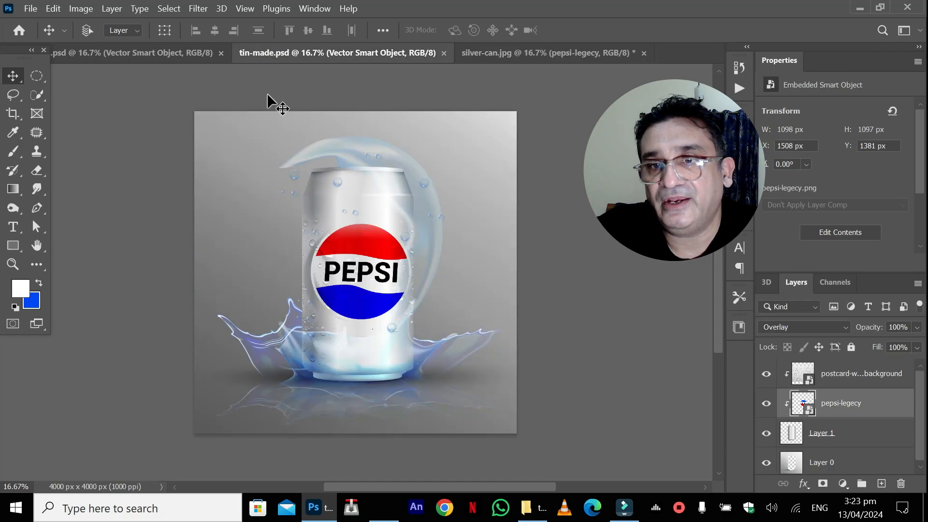
right_click(425, 189)
click(464, 195)
drag(446, 171, 426, 194)
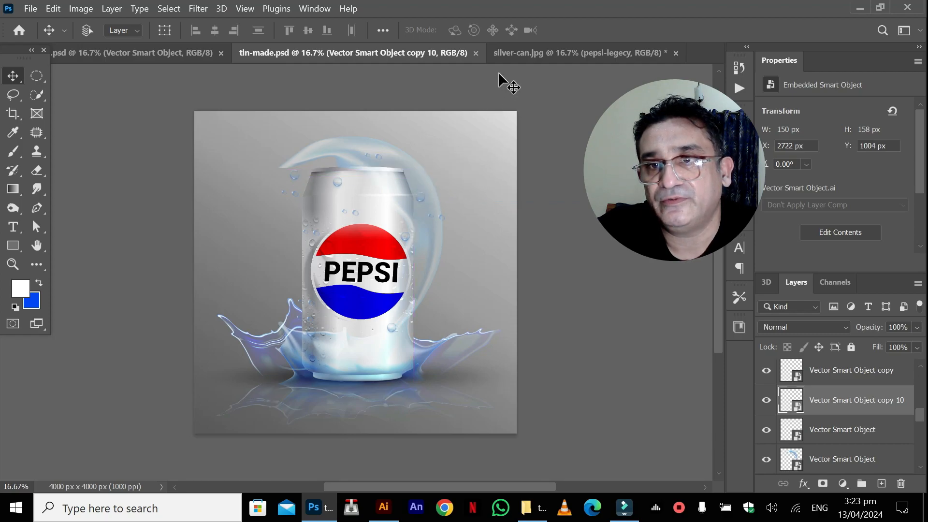
click(506, 56)
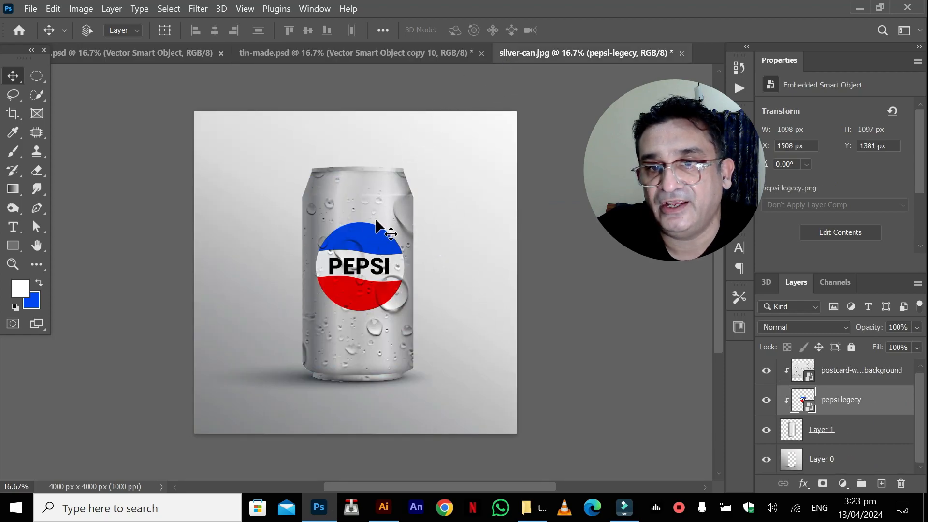
click(383, 507)
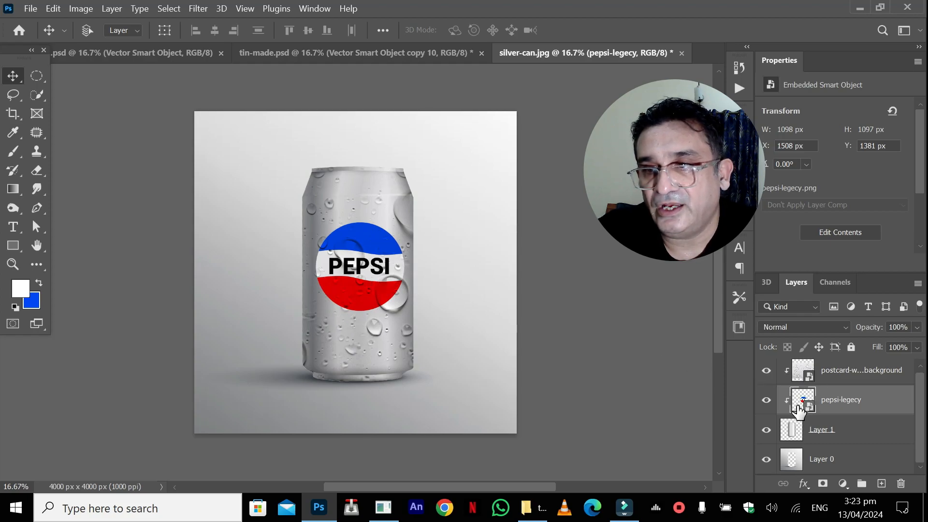
Rasterize the water-drops layer and darken it along the can's edges with the Burn tool at Midtones and 50% exposure.
click(802, 371)
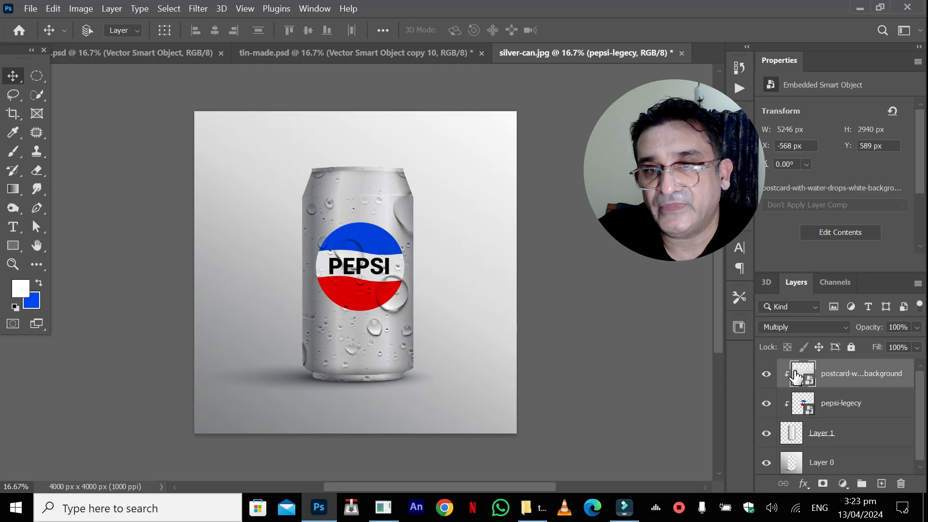
click(13, 209)
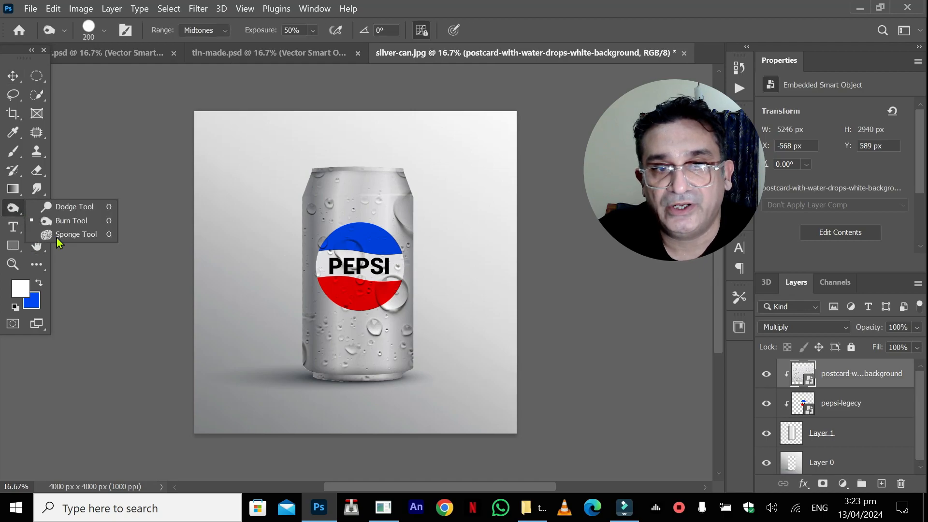
click(72, 220)
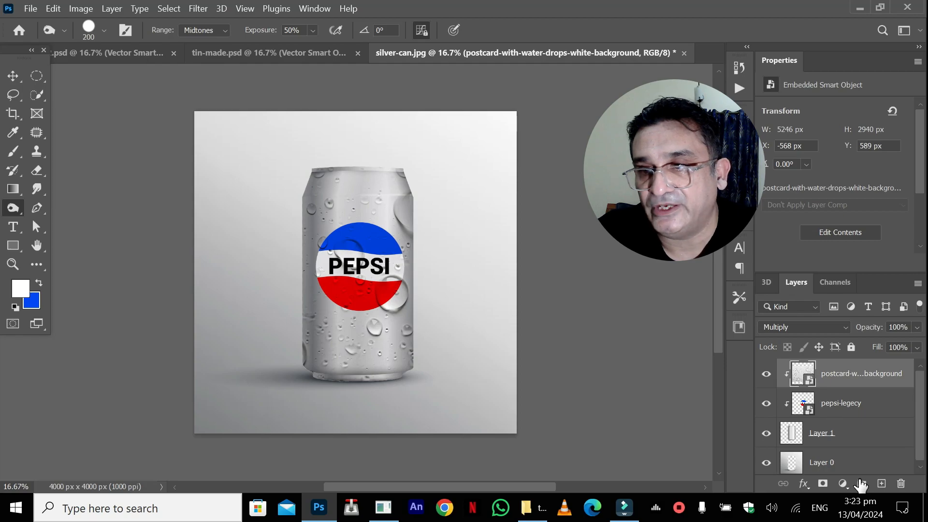
click(881, 483)
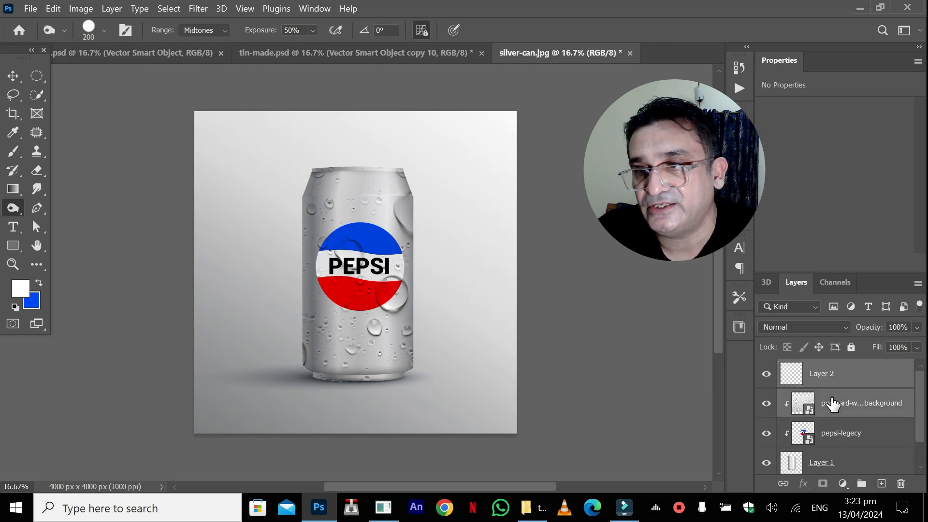
right_click(832, 404)
click(700, 309)
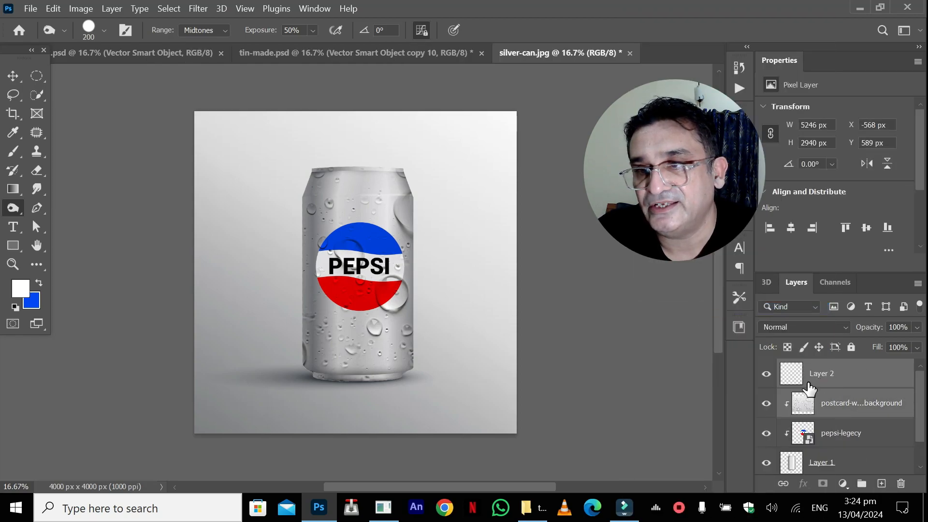
click(812, 404)
drag(822, 374, 901, 484)
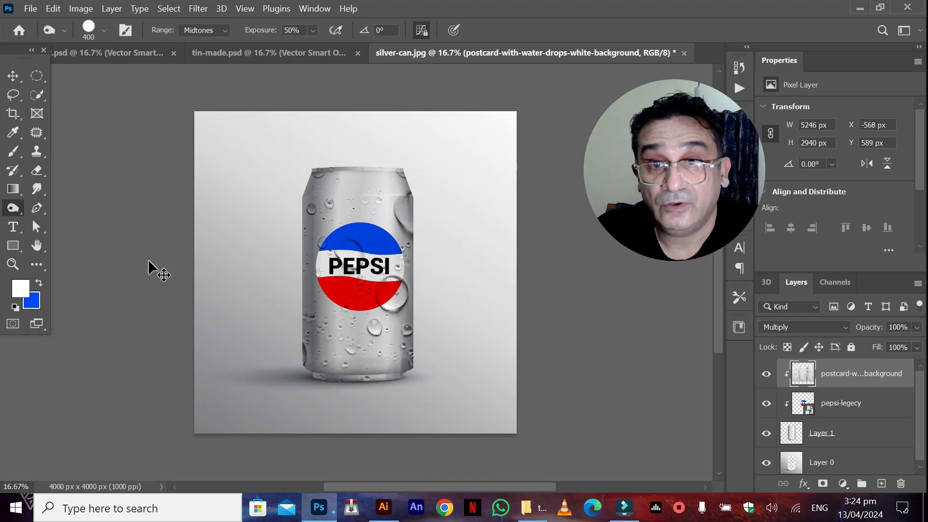
click(13, 76)
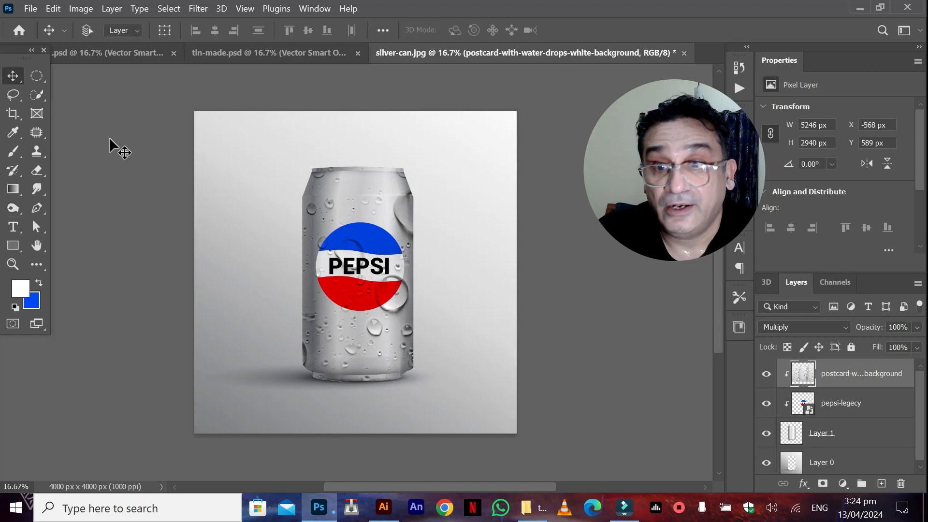
Switch to Illustrator and ungroup the crown-shaped water splash in splash.ai.
click(384, 508)
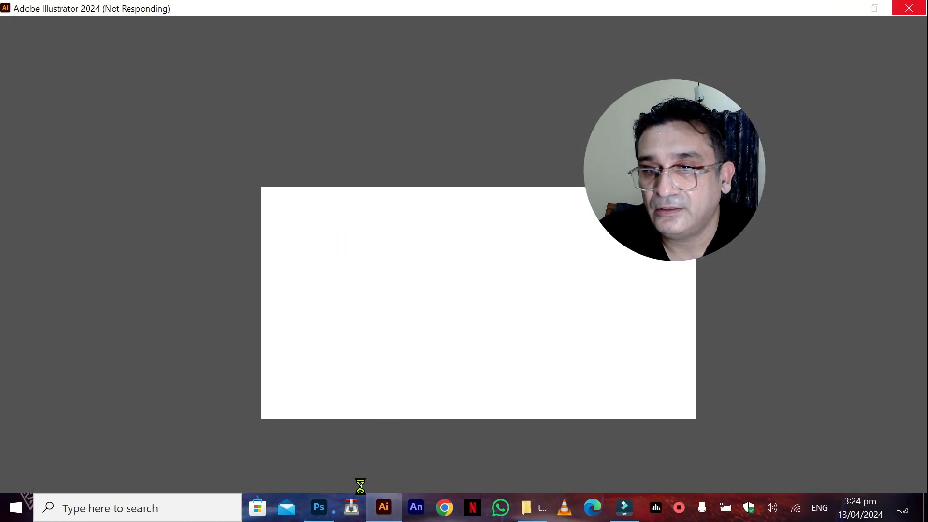
click(319, 508)
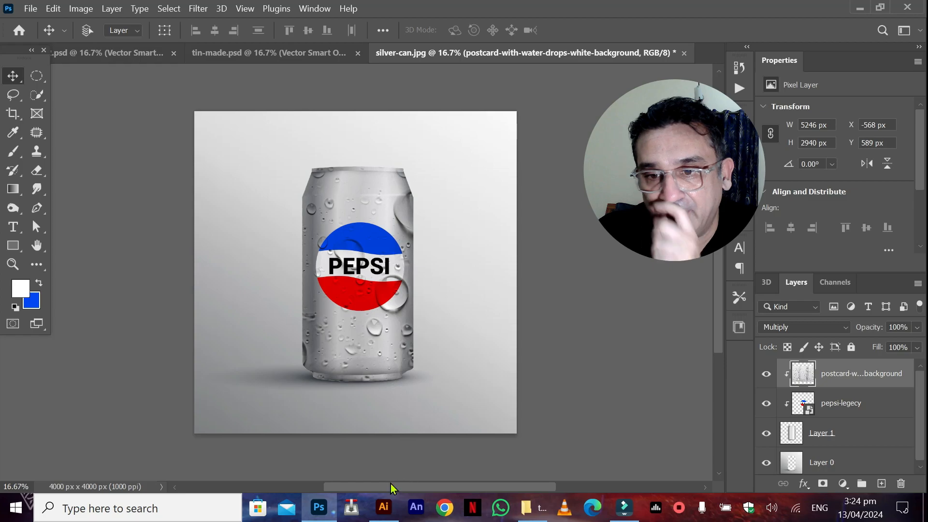
click(384, 507)
click(388, 510)
click(387, 509)
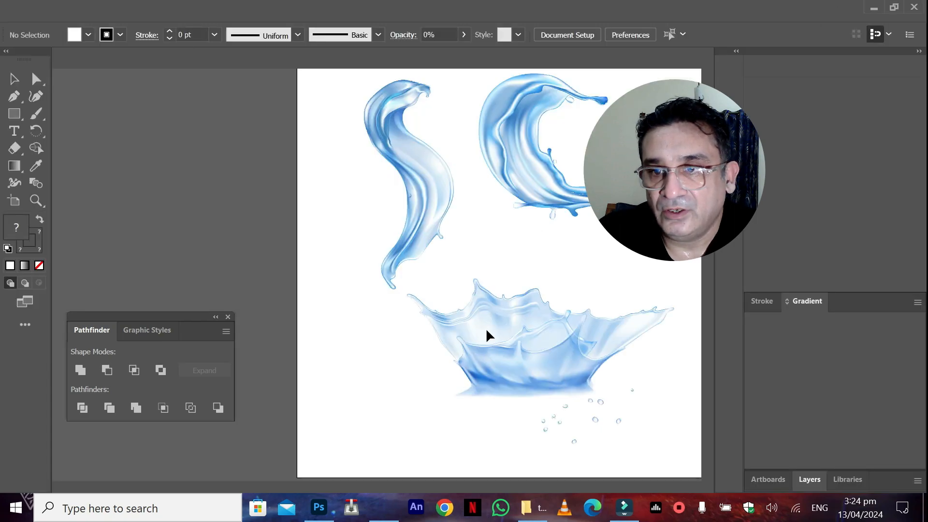
click(489, 349)
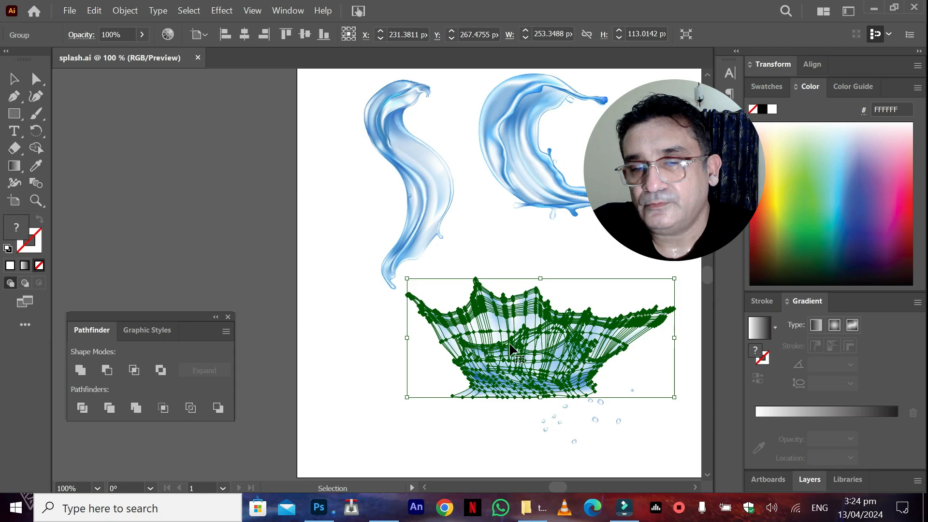
right_click(512, 348)
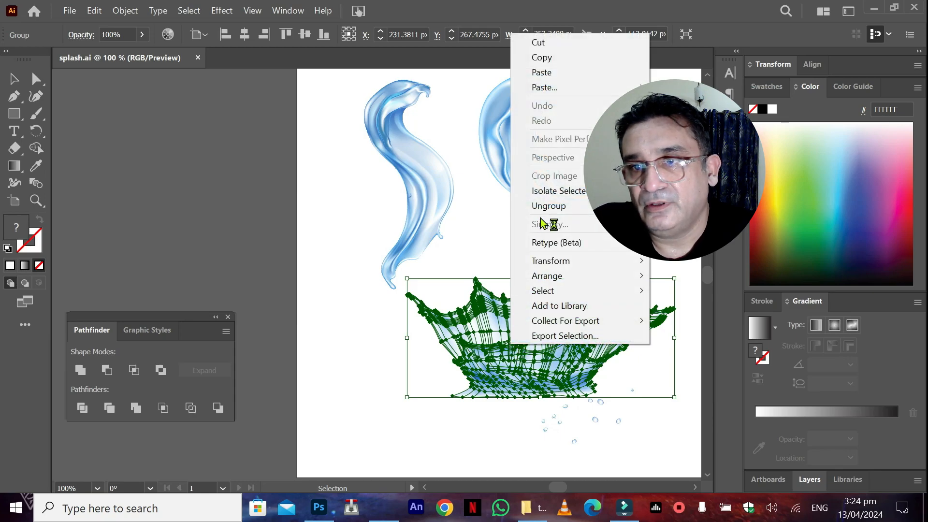
click(549, 207)
Deselect the splash and select only the pieces forming its front part together.
click(369, 327)
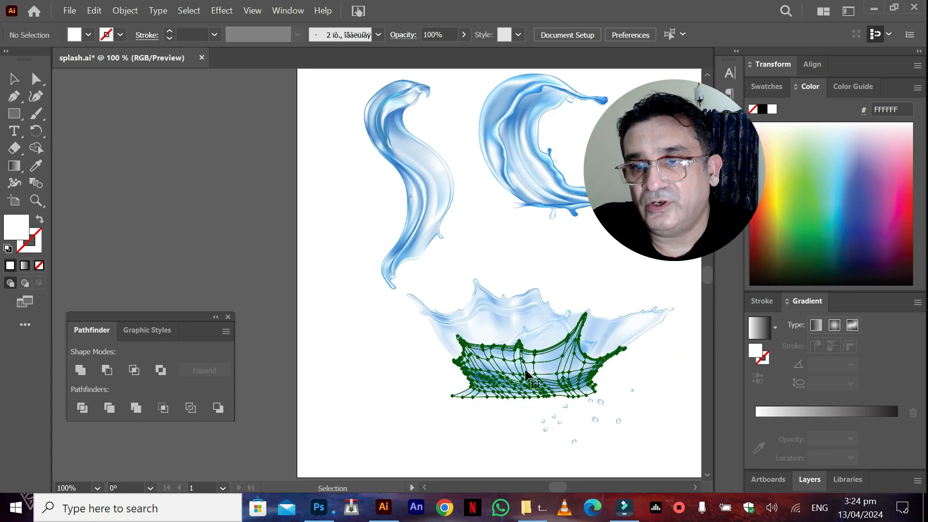
click(531, 362)
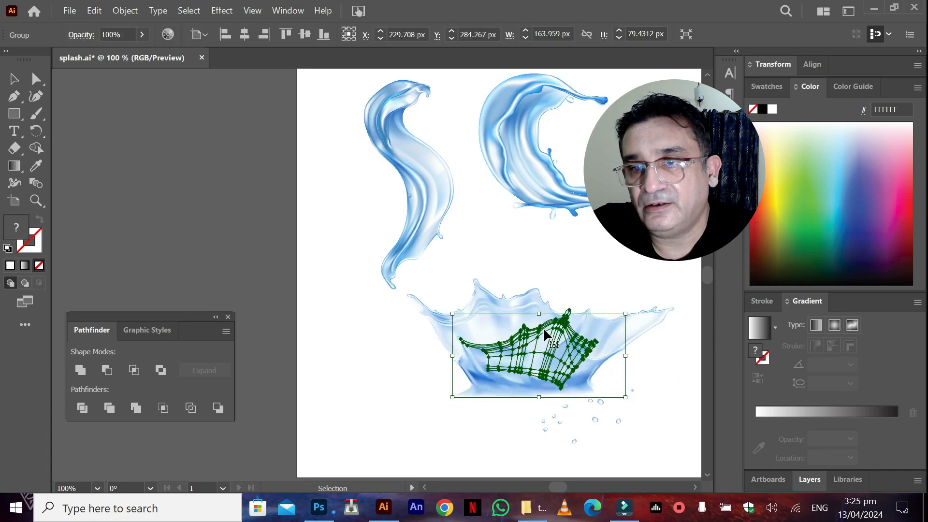
shift+click(488, 387)
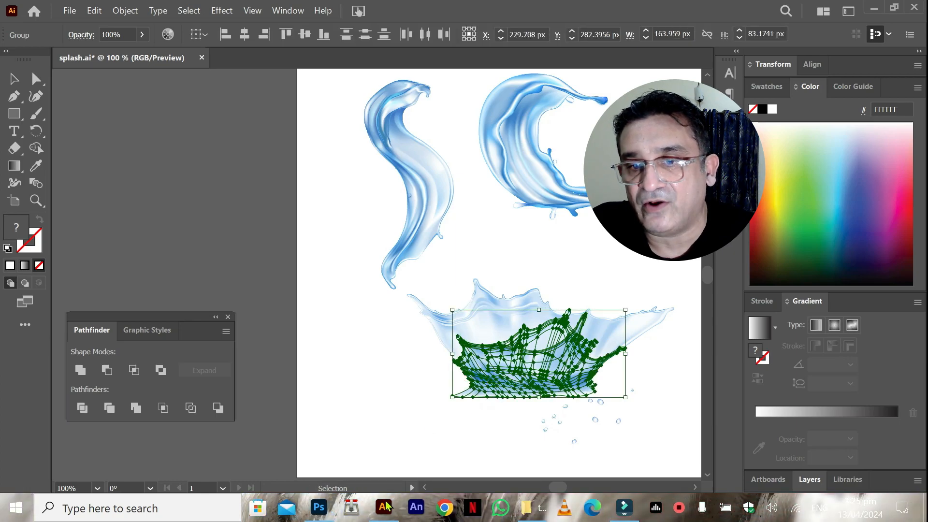
Switch back to Photoshop and add a new empty layer directly beneath the can's Layer 1 in silver-can.jpg.
click(319, 507)
click(802, 436)
click(881, 484)
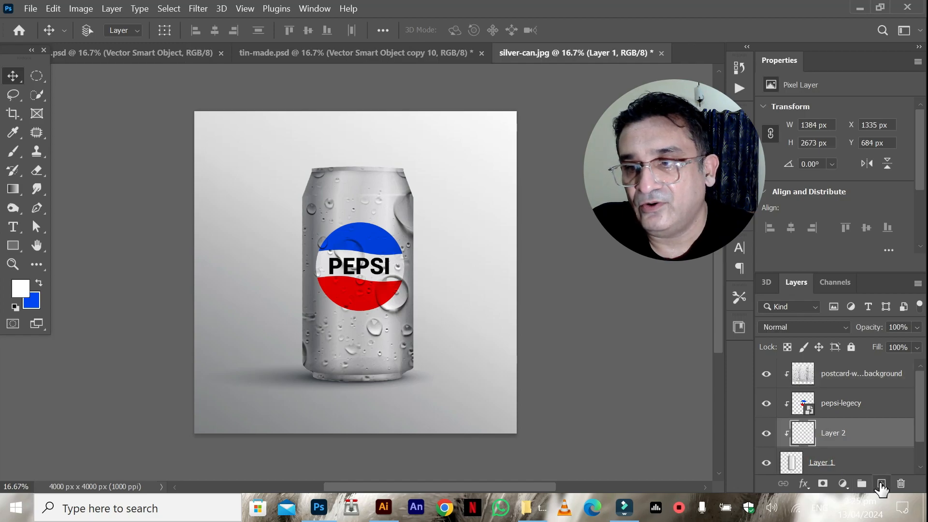
drag(829, 438, 827, 469)
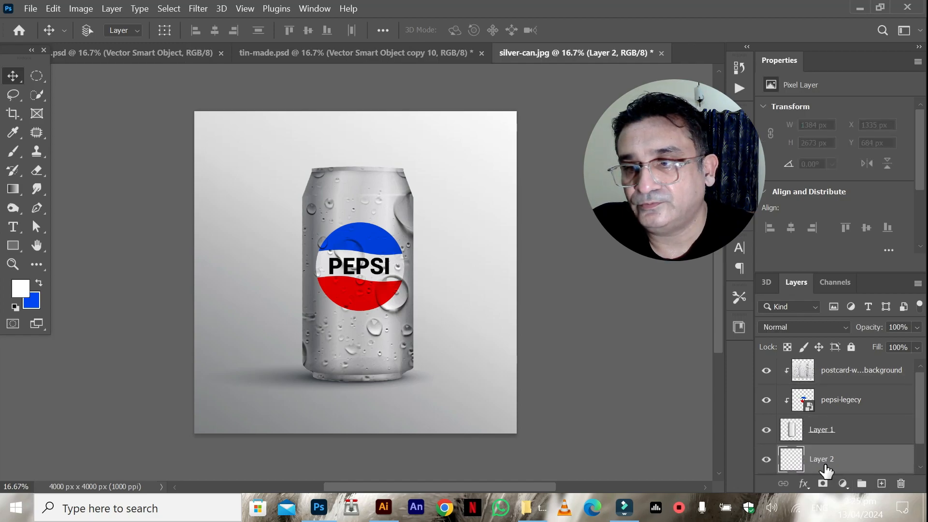
click(792, 436)
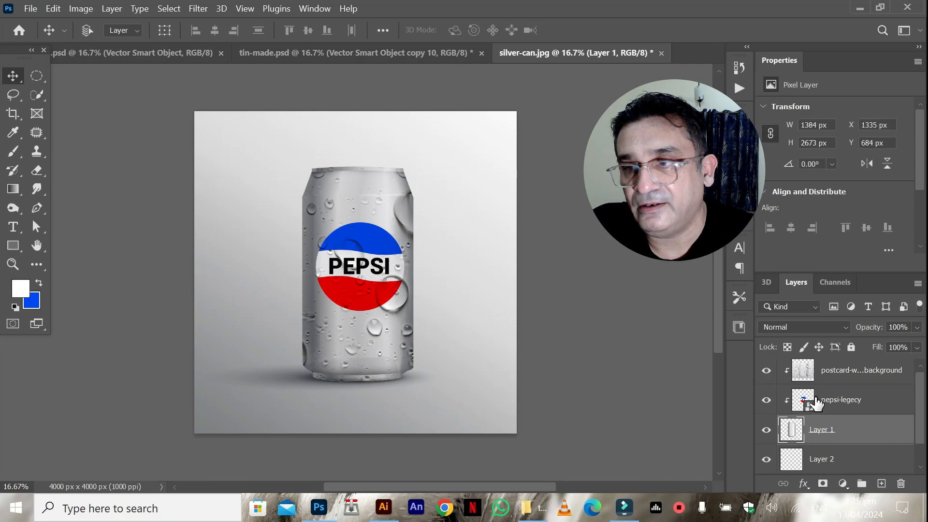
Add a new empty layer above the water-drops layer at the top of the layer stack.
drag(918, 422, 921, 407)
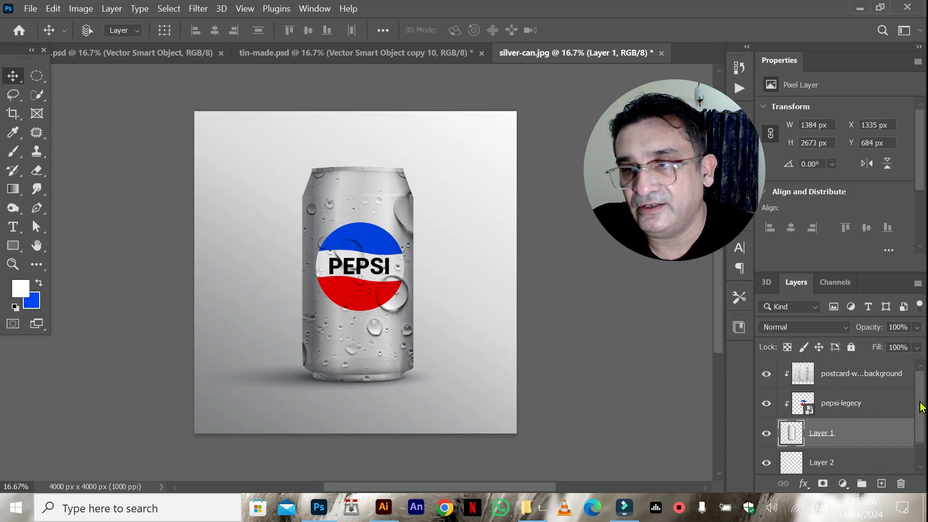
click(825, 372)
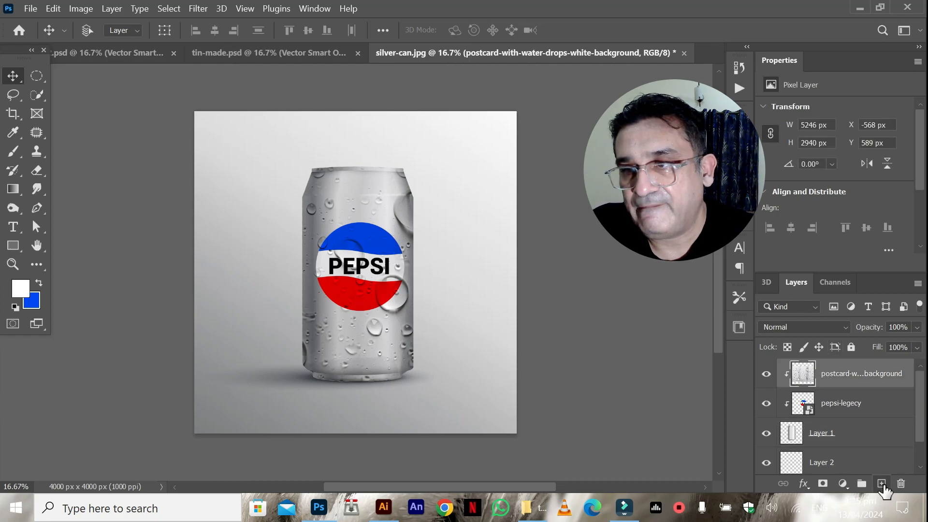
click(882, 484)
Paste the front part of the crown splash as a Smart Object and position it around the can's base.
key(ctrl+v)
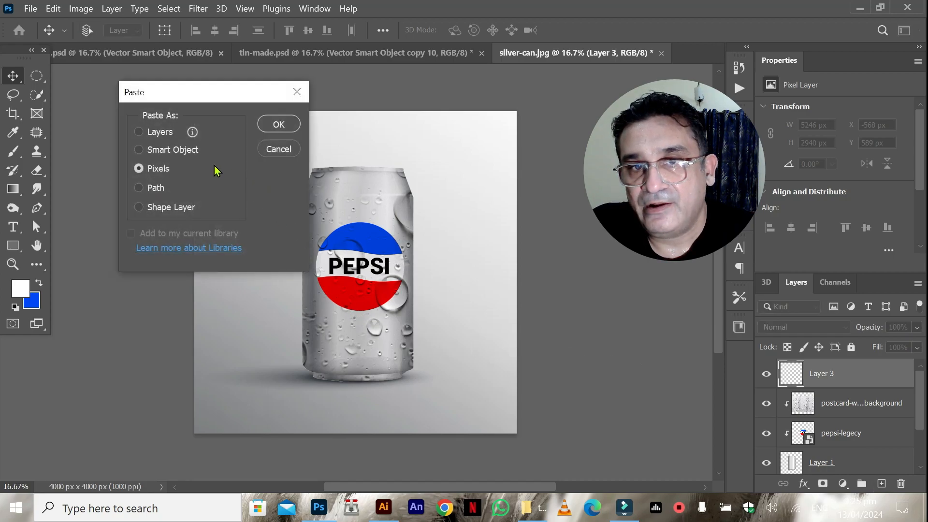
click(225, 149)
click(269, 128)
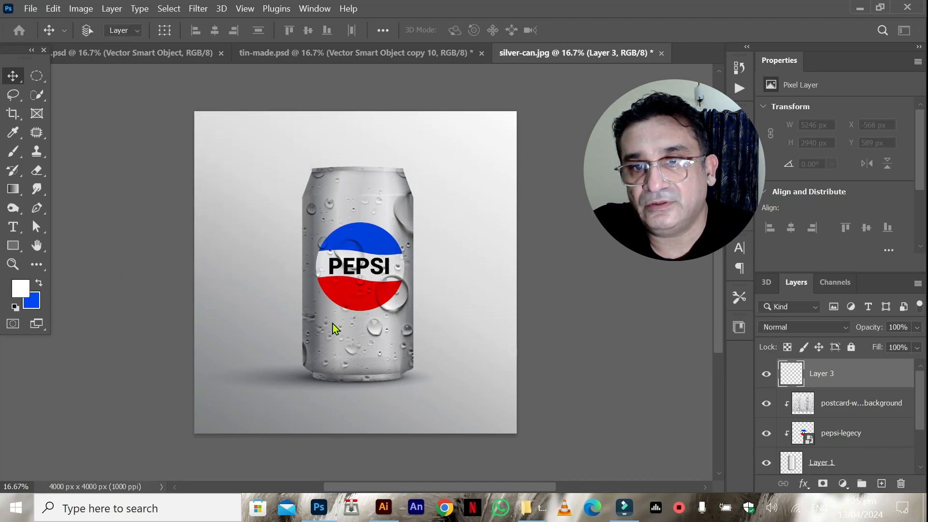
drag(338, 326, 351, 358)
key(Return)
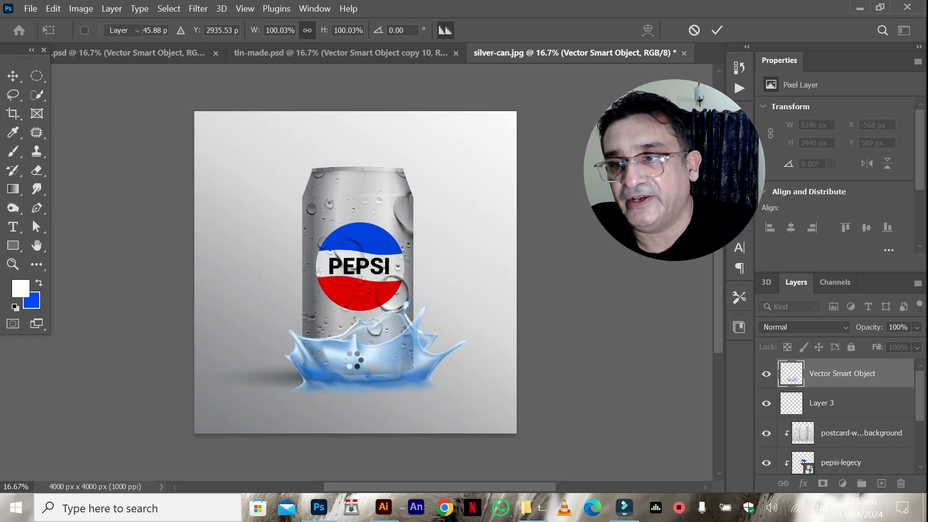
drag(369, 373, 360, 367)
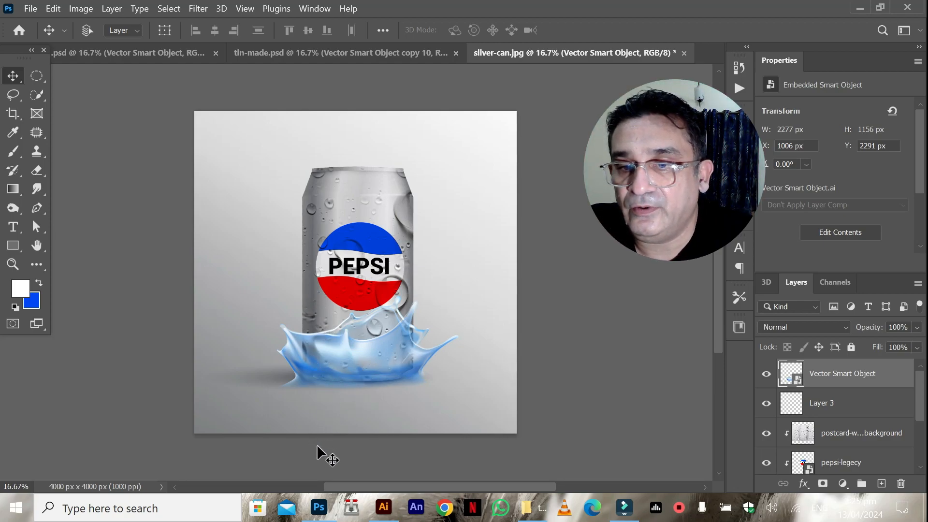
Switch to Illustrator and copy the back part of the crown-shaped splash in splash.ai.
click(375, 515)
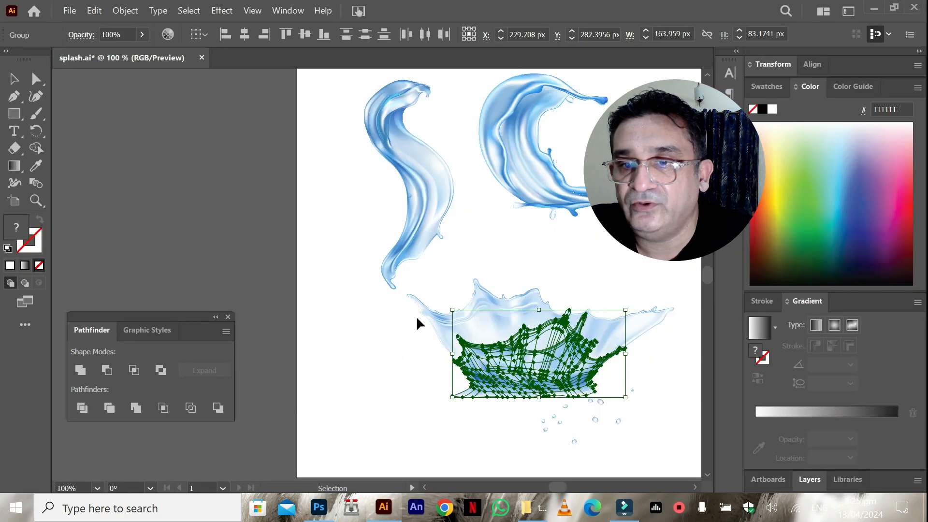
click(429, 318)
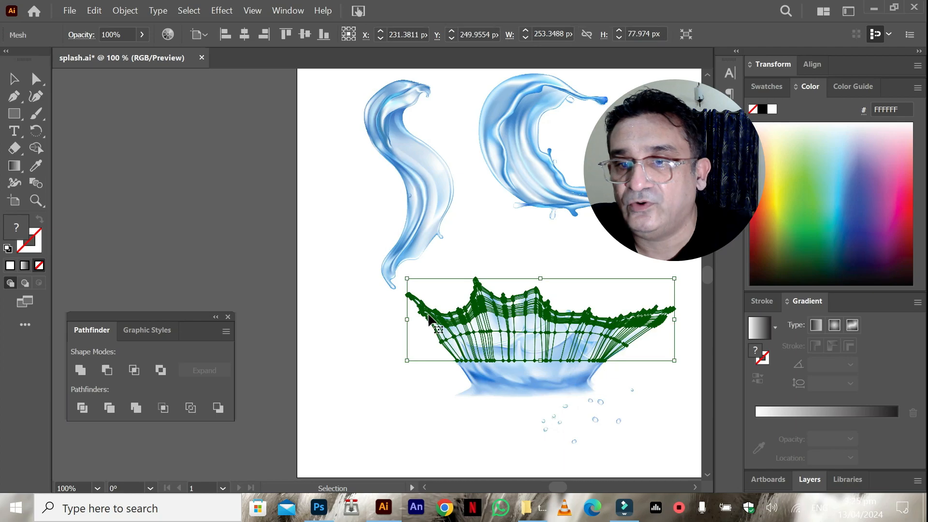
shift+click(548, 325)
click(501, 317)
key(ctrl+c)
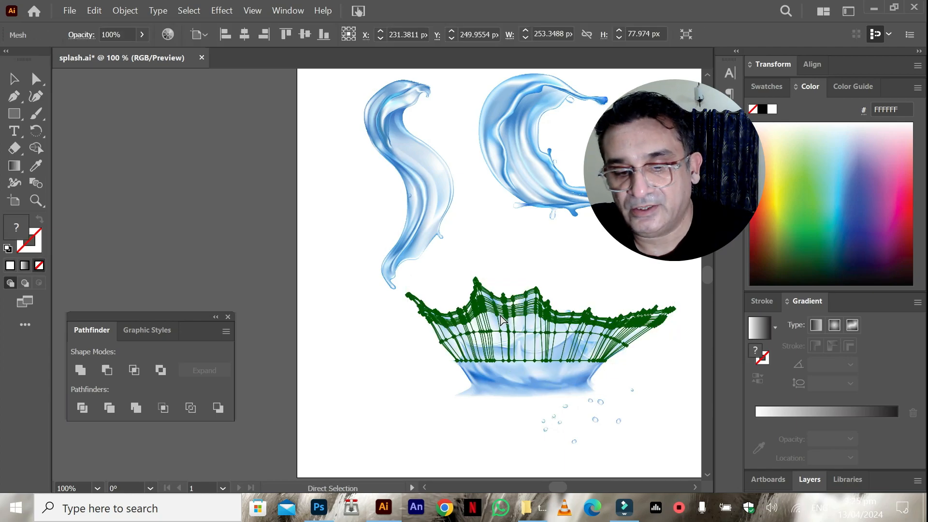
Switch back to Photoshop and paste the back splash as a Smart Object directly above Layer 2, beneath the can.
click(319, 507)
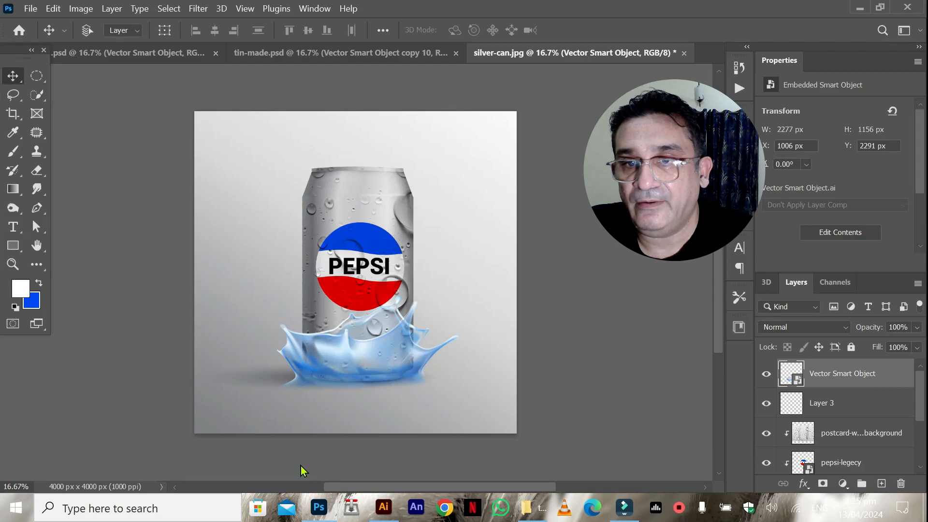
drag(920, 409, 1, 458)
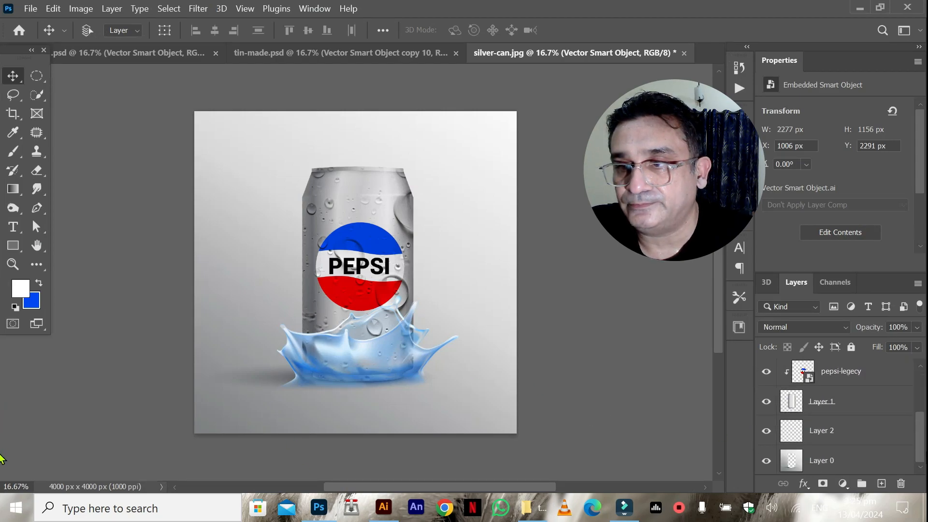
click(807, 437)
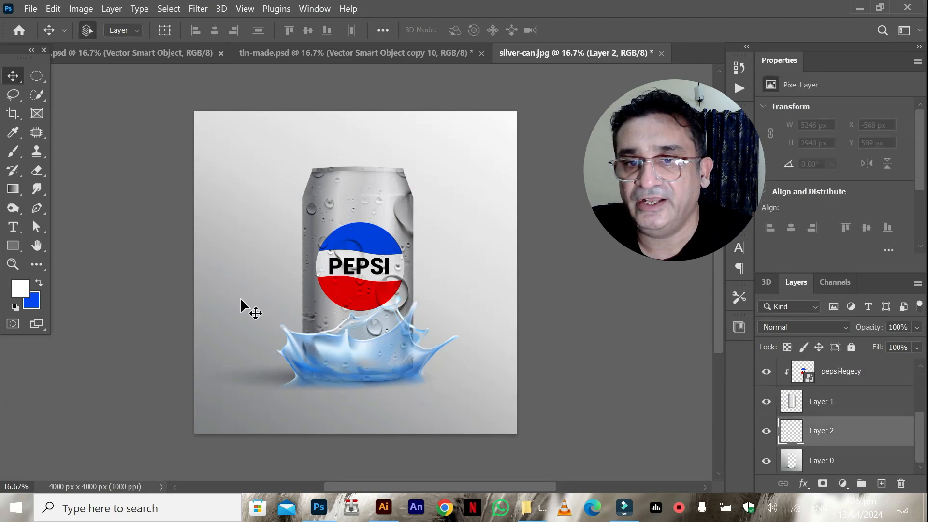
key(ctrl+v)
click(285, 126)
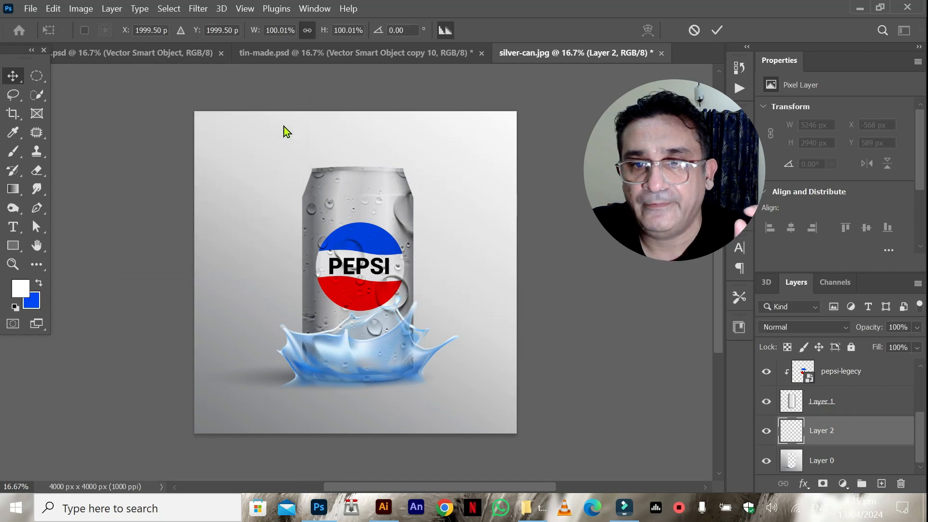
Move the back splash down to the can's base and resize it to about 2649 by 1041 px behind the front splash.
drag(272, 310, 272, 354)
drag(487, 350, 442, 343)
drag(251, 349, 257, 349)
key(Return)
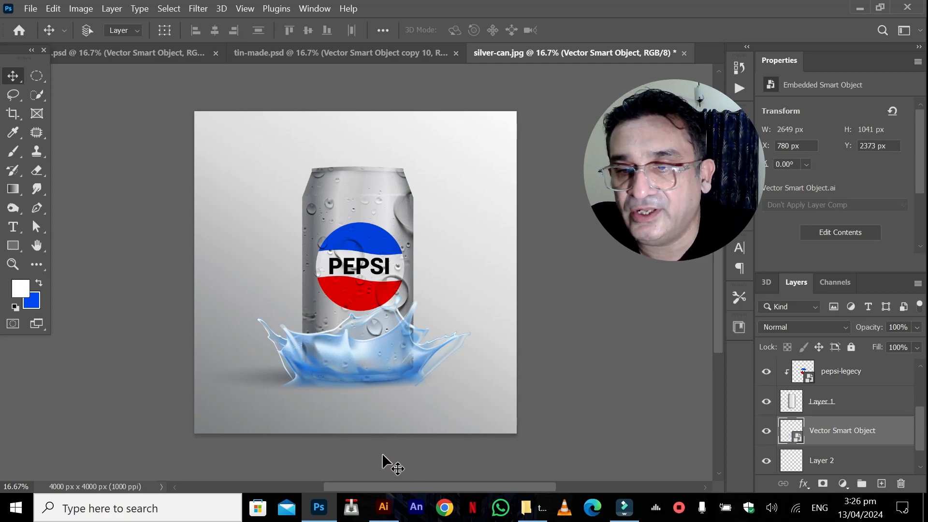
Switch to Illustrator and copy the group of small water droplets beneath the crown splash.
click(384, 507)
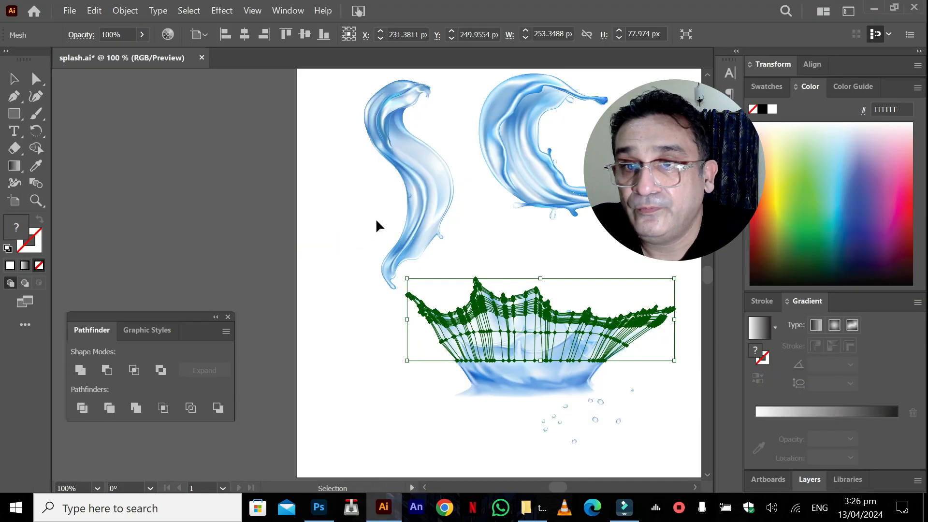
click(407, 204)
click(526, 169)
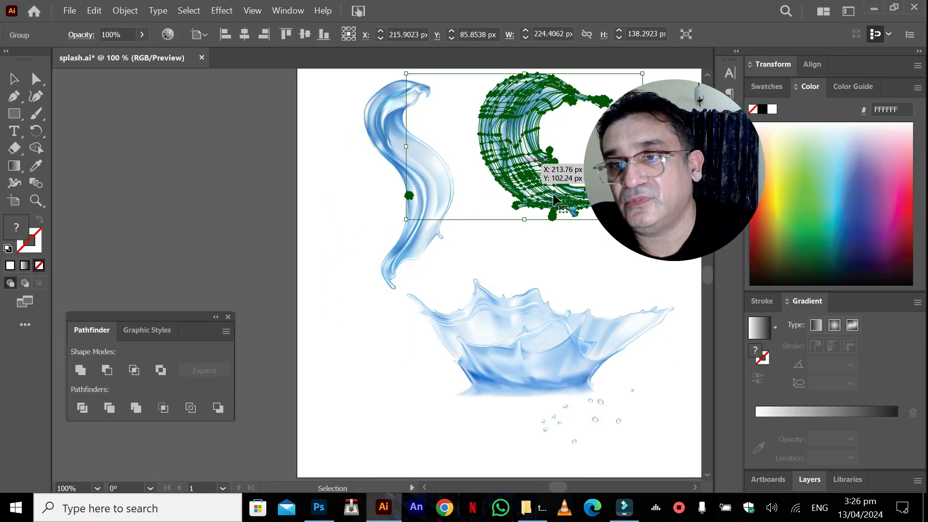
click(589, 231)
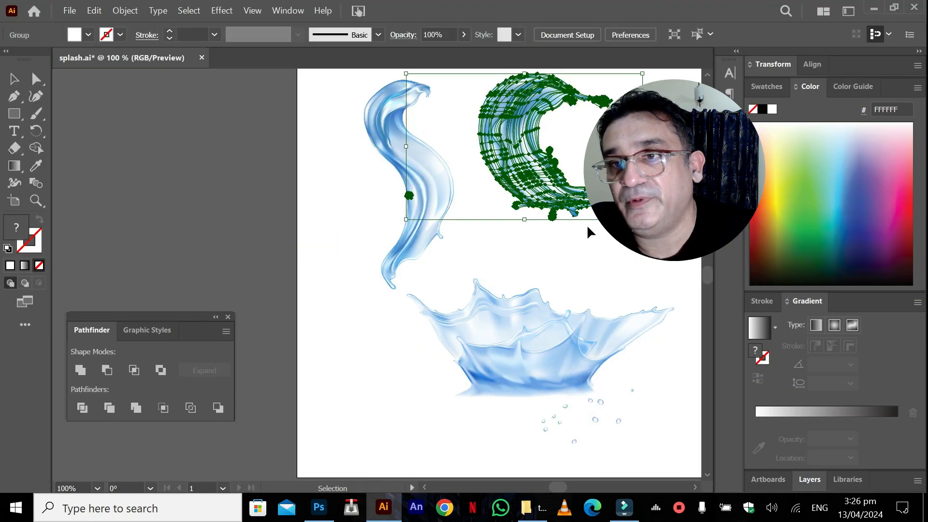
click(536, 408)
key(a)
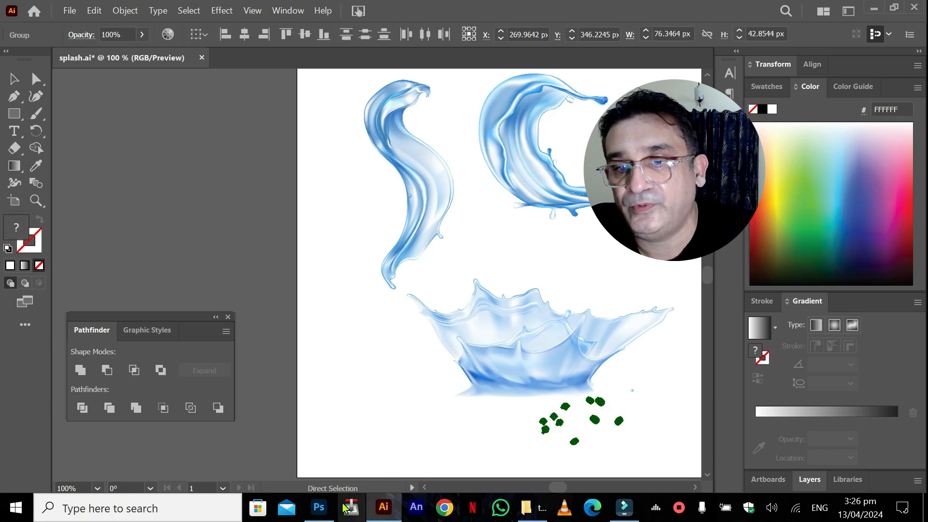
Switch back to Photoshop, paste the droplets as a Smart Object and enlarge them across the can to about 263%.
click(319, 507)
key(ctrl+v)
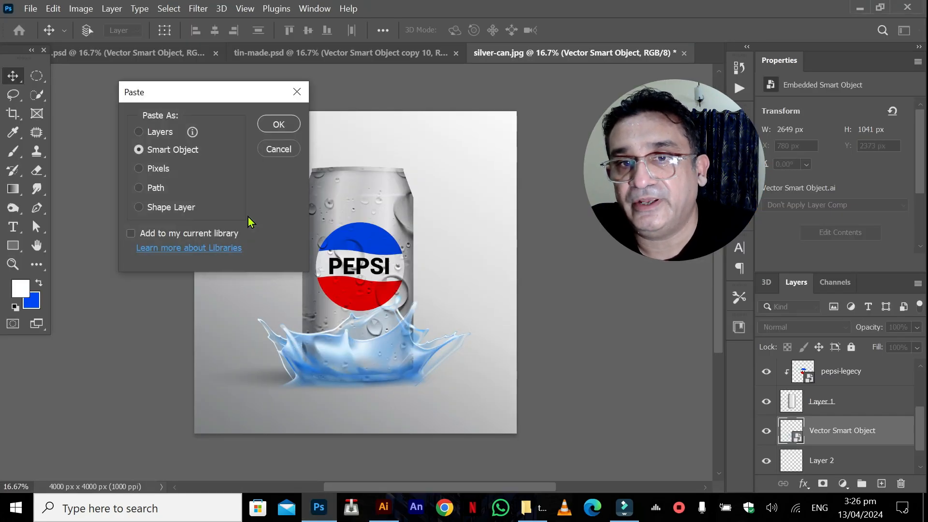
click(267, 126)
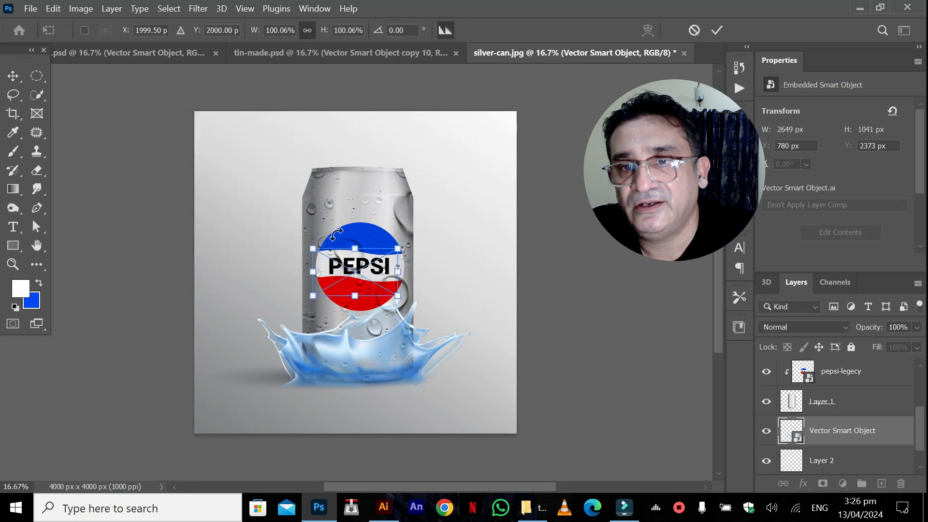
drag(348, 273, 442, 199)
drag(407, 227, 269, 302)
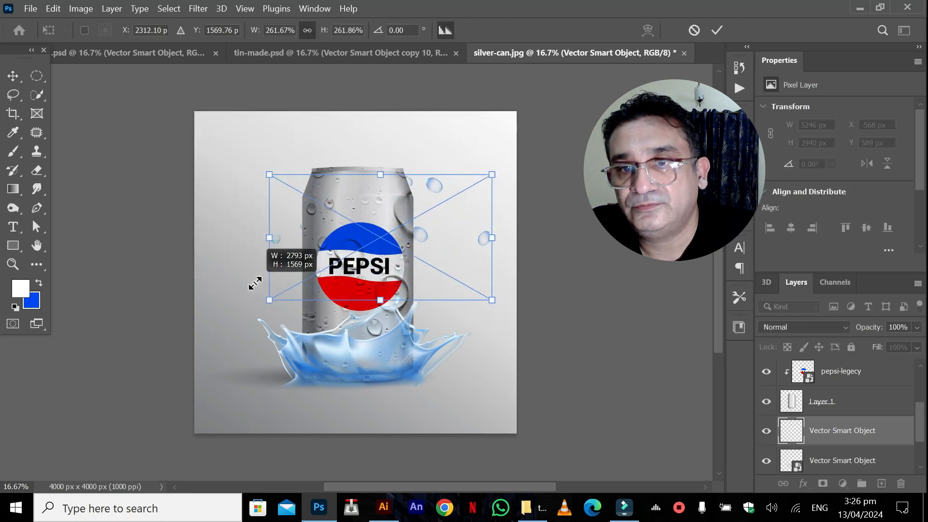
key(Return)
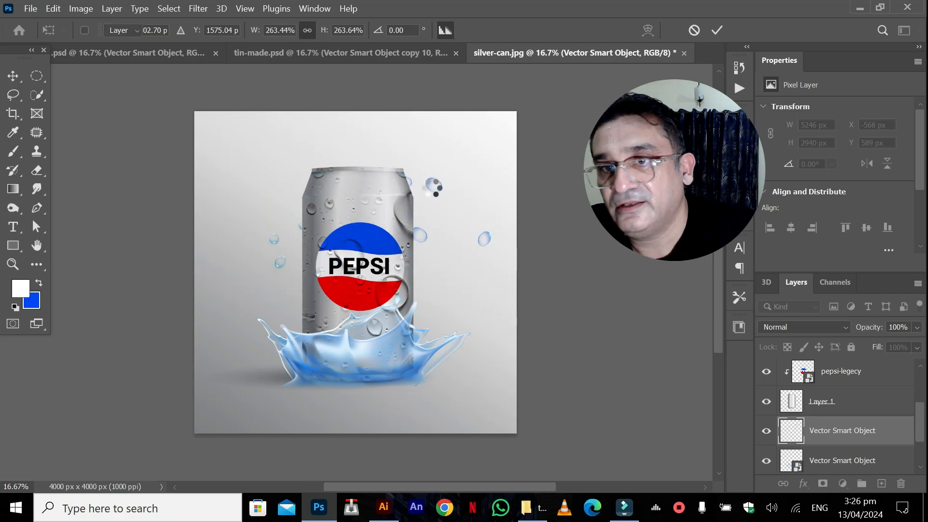
Bring the droplets layer to the top of the stack and position the droplets around the can's upper half.
drag(432, 187, 417, 200)
drag(785, 426, 801, 364)
mouse_move(410, 203)
mouse_down()
mouse_move(419, 183)
mouse_move(410, 197)
mouse_up()
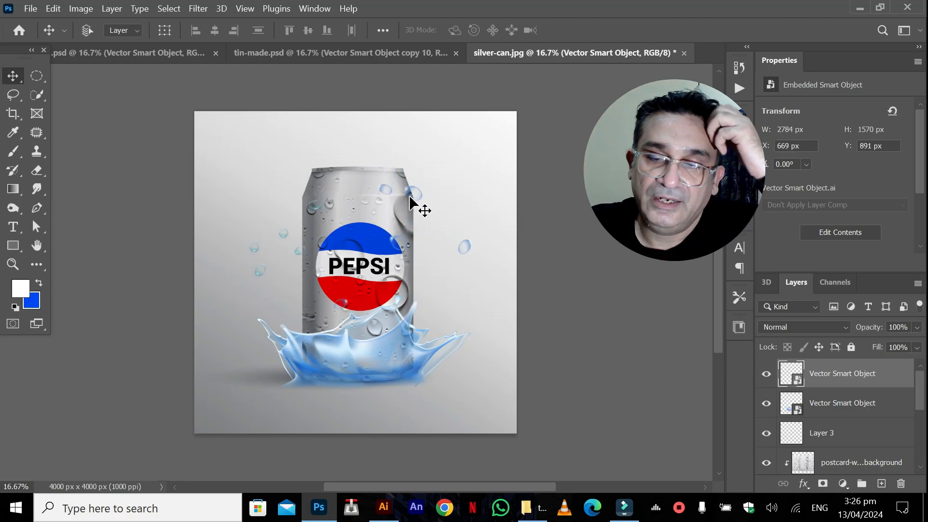
Switch to Illustrator and copy the C-shaped curved water splash.
click(384, 508)
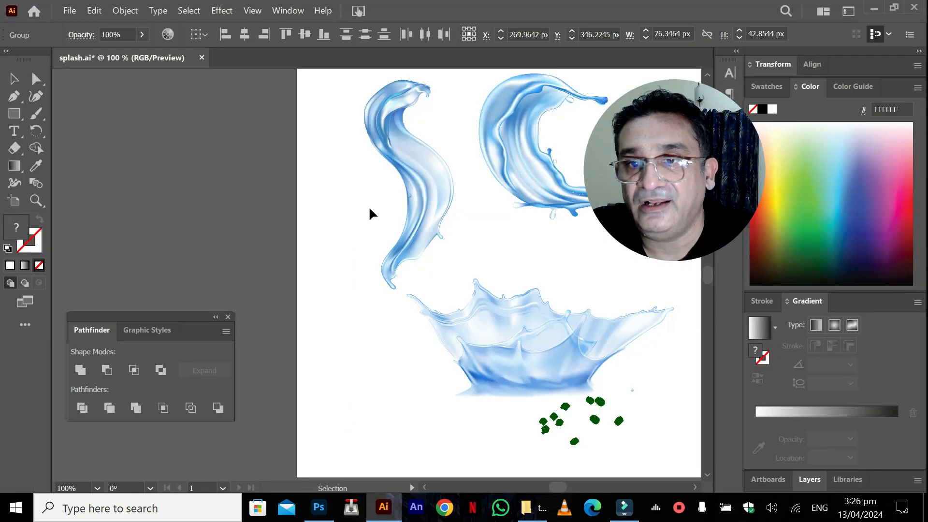
click(500, 163)
key(ctrl+c)
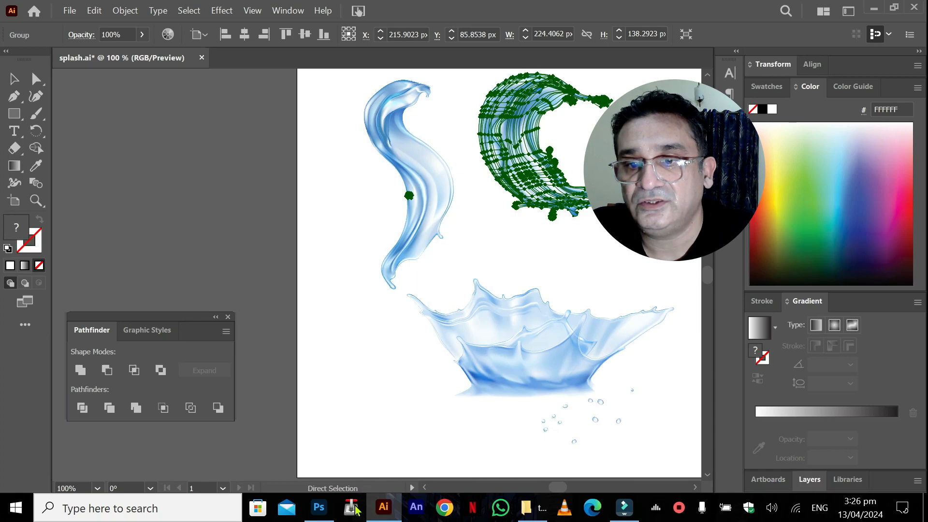
Switch back to Photoshop, paste the curved splash as a Smart Object and rotate it about 26.67°.
click(319, 508)
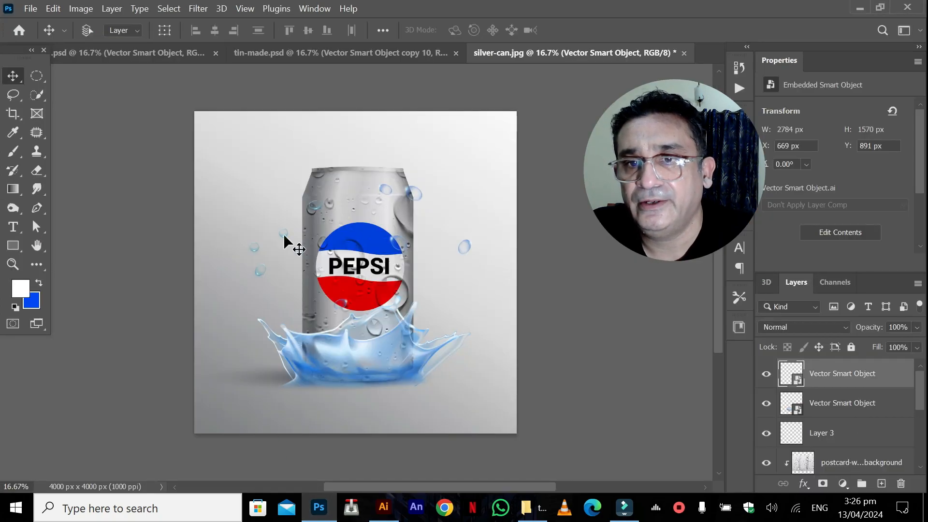
key(ctrl+v)
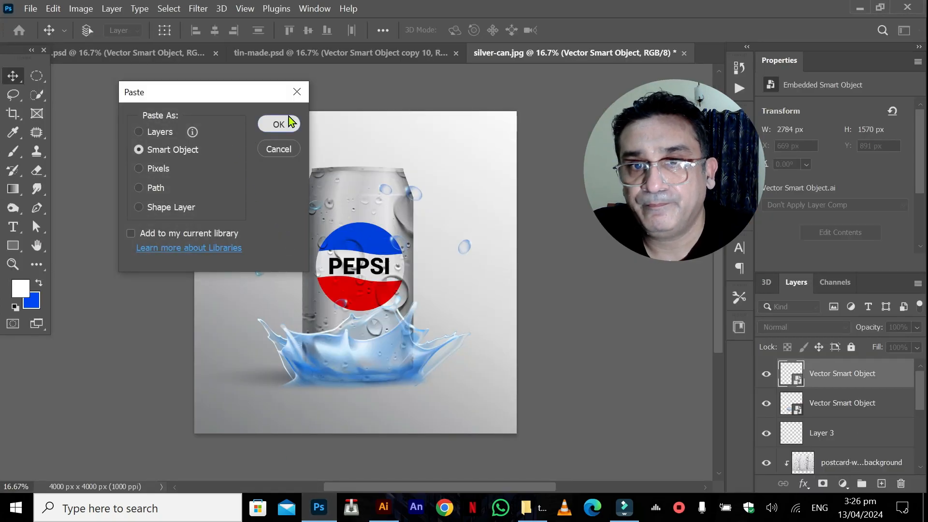
click(275, 124)
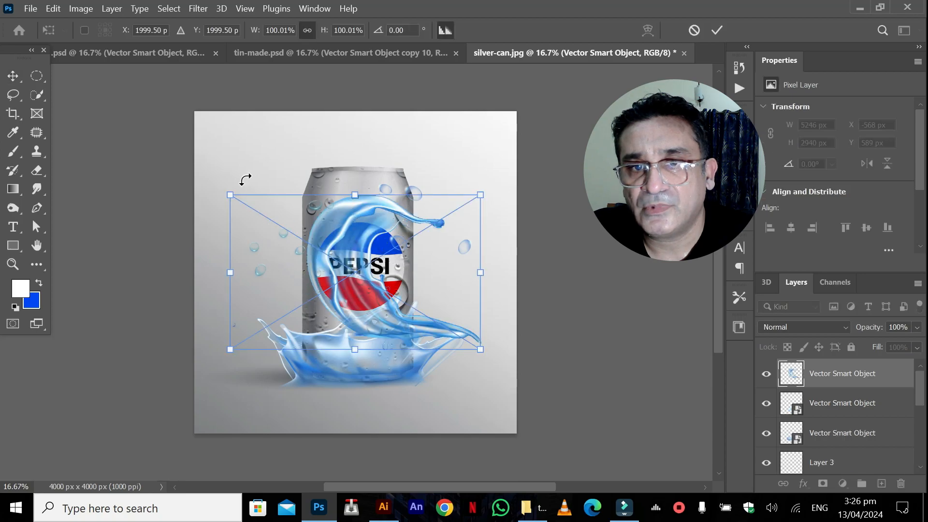
drag(219, 177, 275, 145)
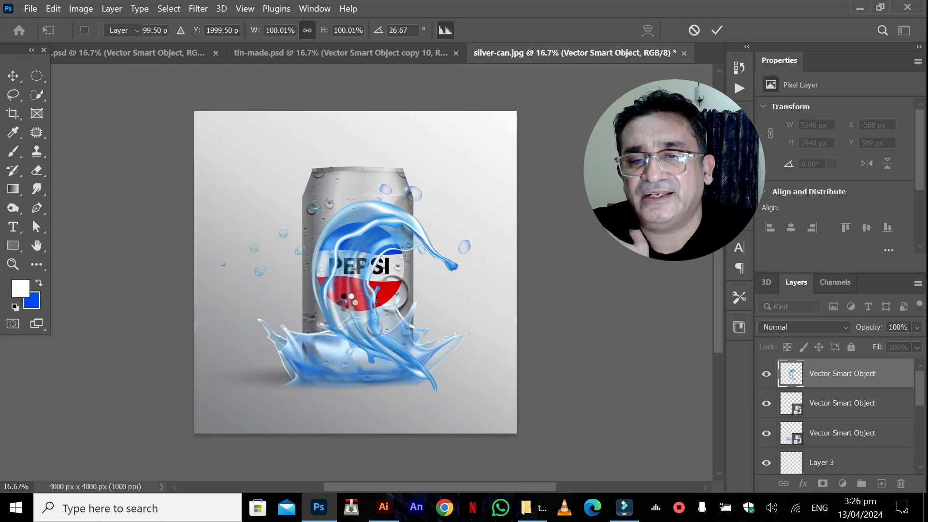
key(Return)
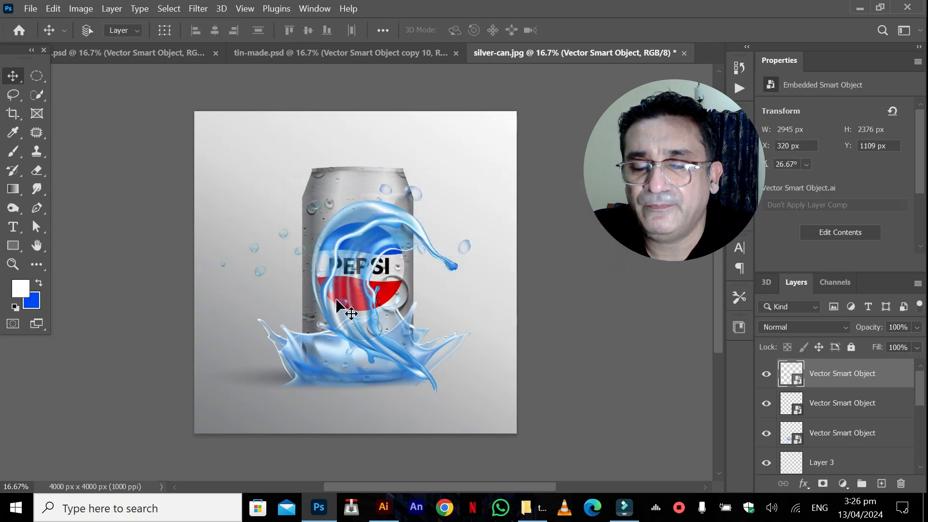
Place the curved splash's layer beneath the can's Layer 1 and move the splash to the can's upper left side.
drag(349, 314, 261, 279)
drag(809, 378, 818, 411)
drag(274, 192, 272, 161)
Stretch the curved splash to about 138% height so it reaches from the can's top to the crown splash.
key(ctrl+t)
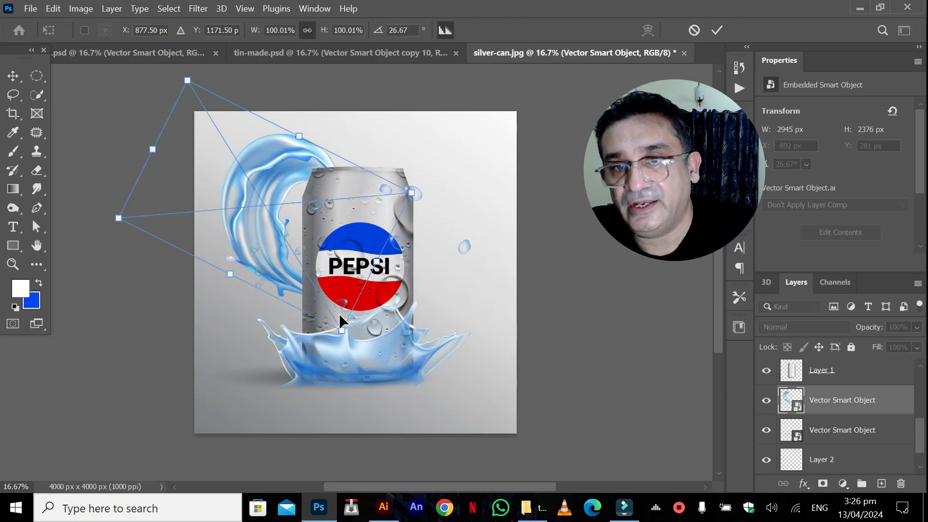
drag(341, 333, 367, 381)
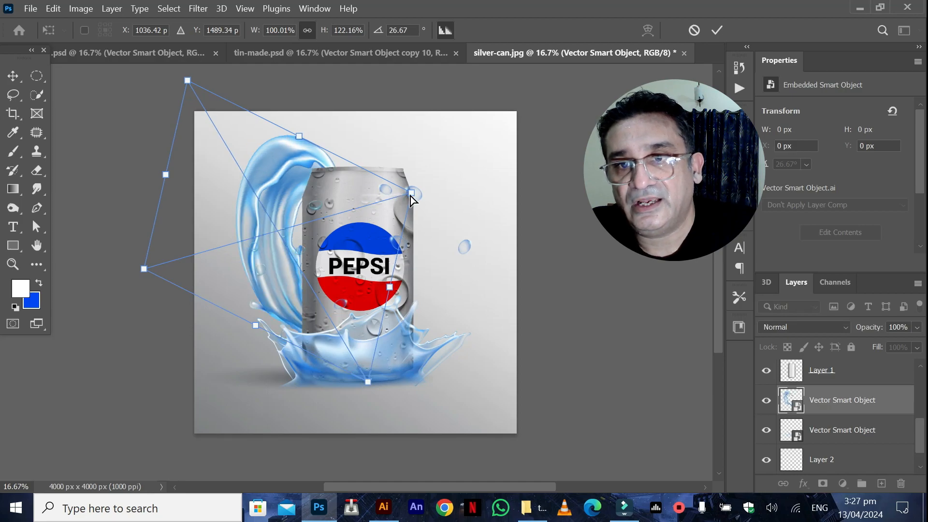
mouse_move(430, 183)
mouse_down()
mouse_move(442, 176)
mouse_move(442, 191)
mouse_move(441, 180)
mouse_up()
key(Return)
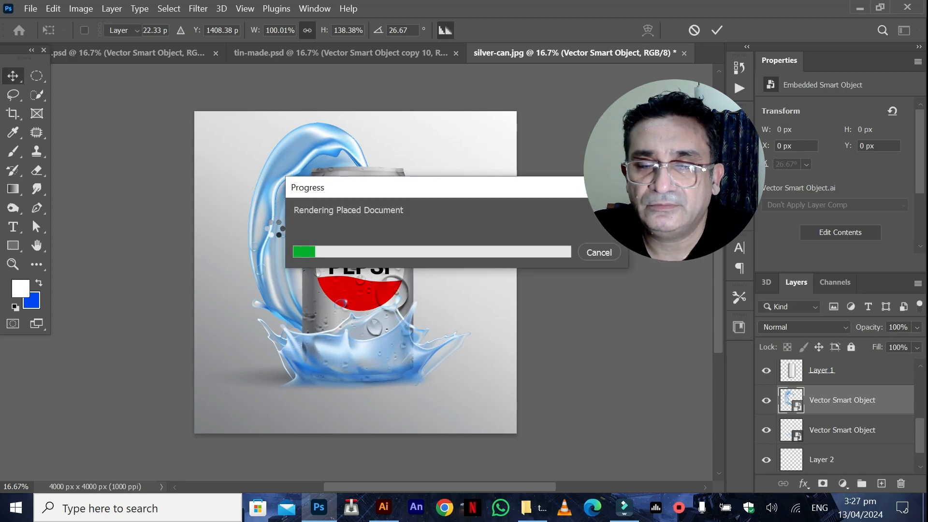
Move the curved splash slightly left and down, and bring its layer to the top of the layer stack.
drag(273, 227, 261, 234)
drag(802, 408, 807, 370)
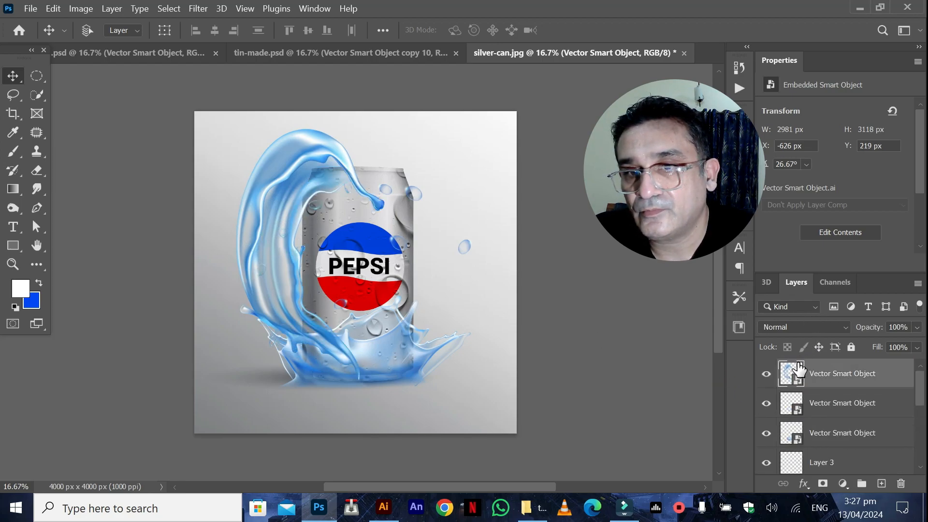
Rasterize the curved splash's layer and cut its lower part, selected with a freehand Lasso loop, to a new layer.
right_click(866, 381)
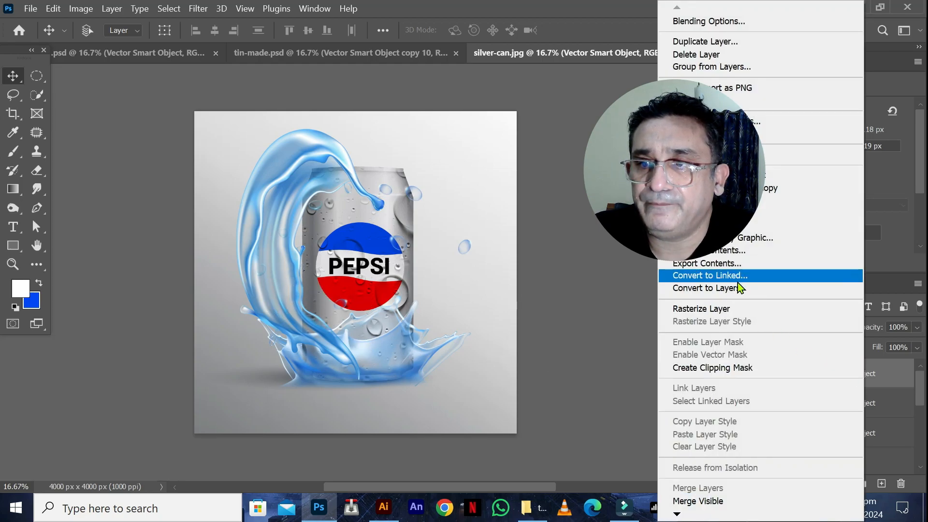
click(705, 308)
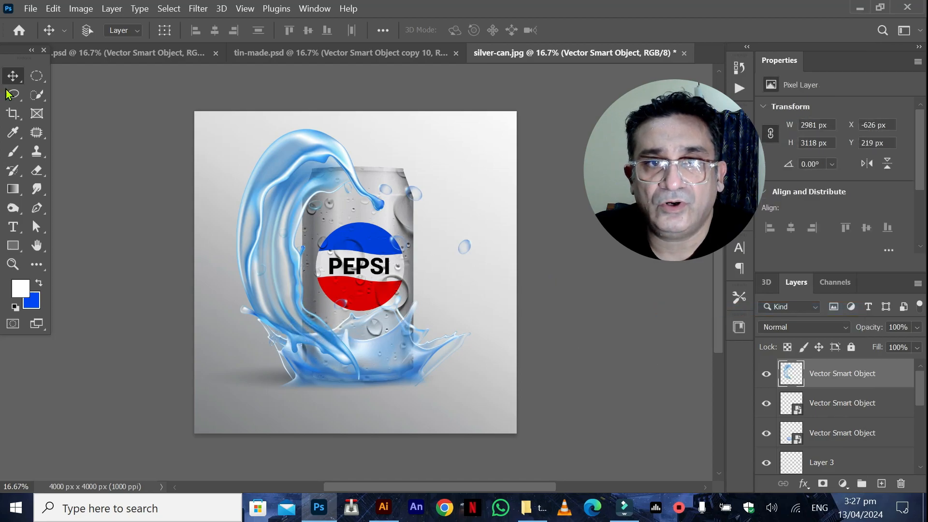
click(37, 76)
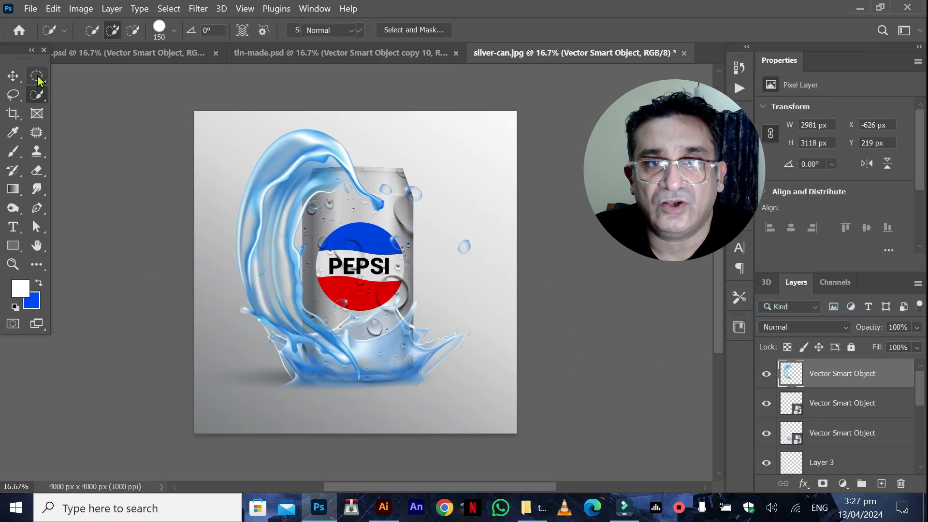
click(15, 100)
click(16, 100)
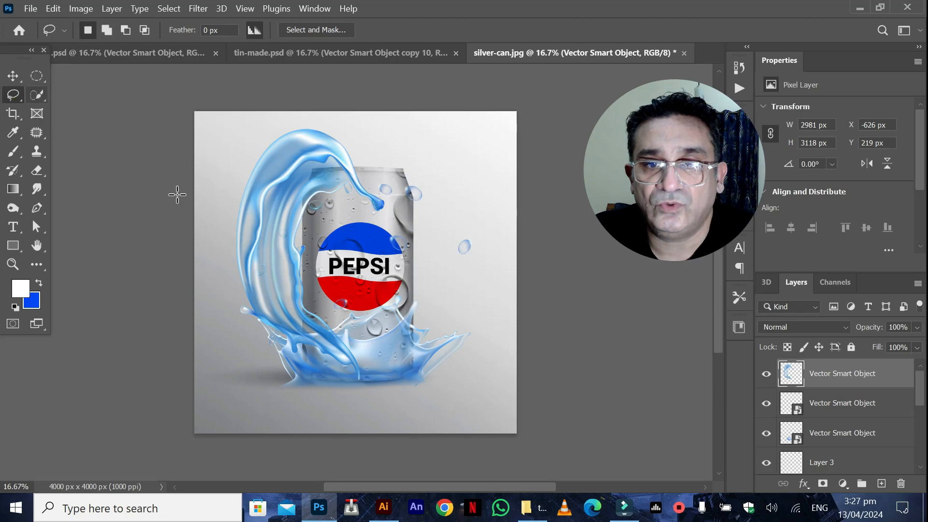
mouse_move(305, 266)
mouse_down()
mouse_move(348, 309)
mouse_move(387, 382)
mouse_move(256, 389)
mouse_move(240, 346)
mouse_up()
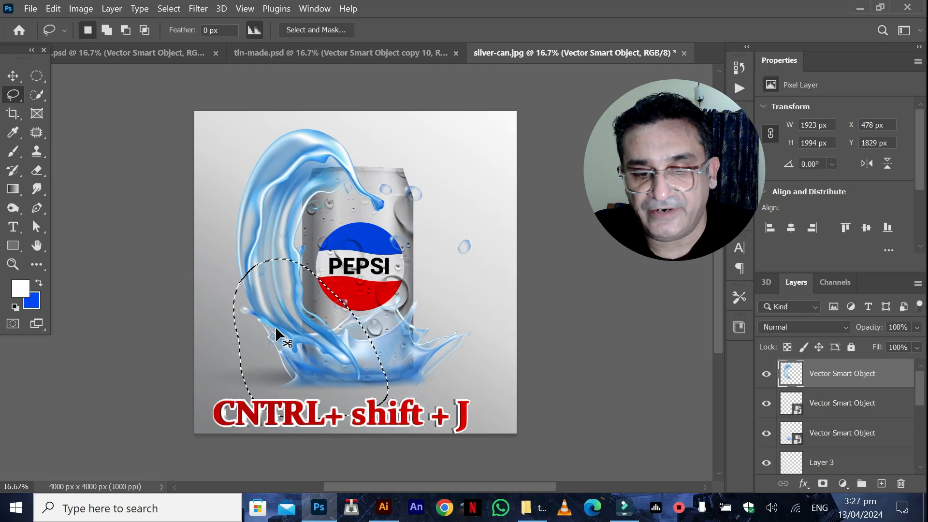
key(ctrl+shift+j)
Place the cut-out lower splash layer behind the can, directly above the rear Vector Smart Object, and switch to the Move tool.
drag(794, 373, 818, 389)
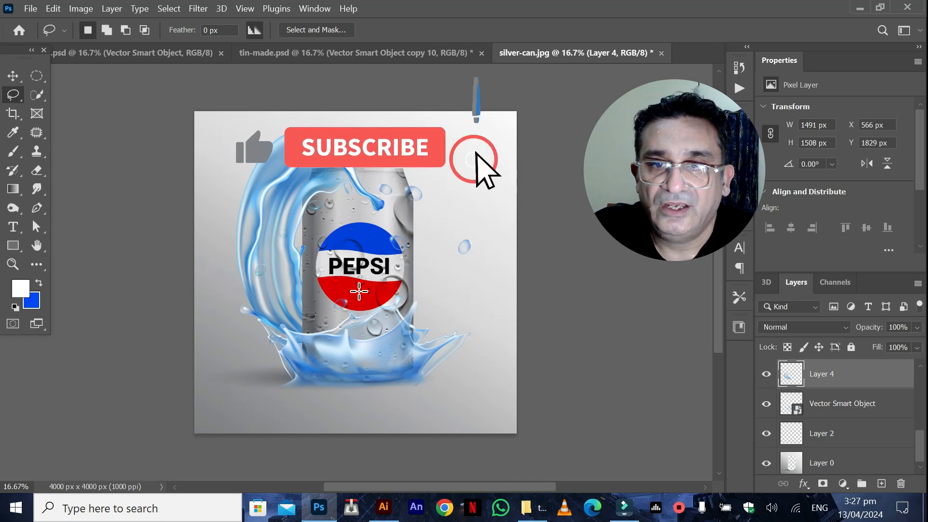
key(v)
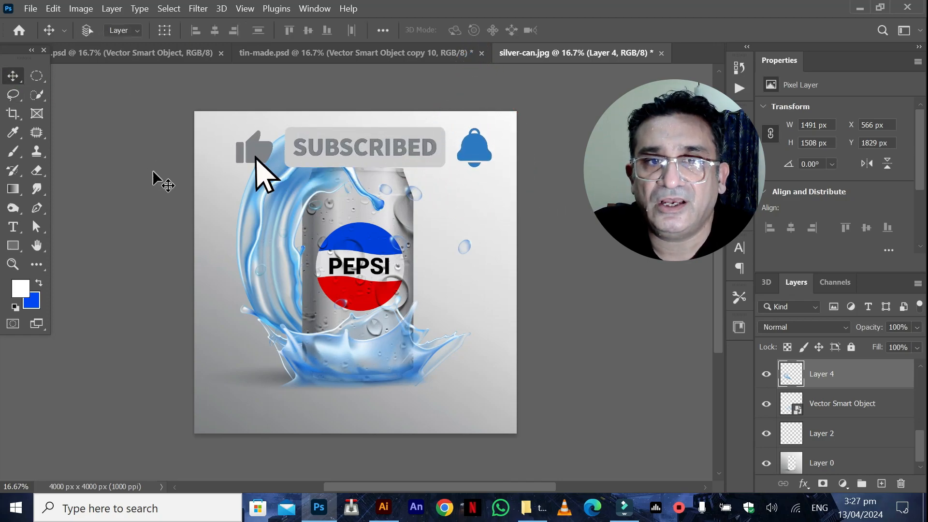